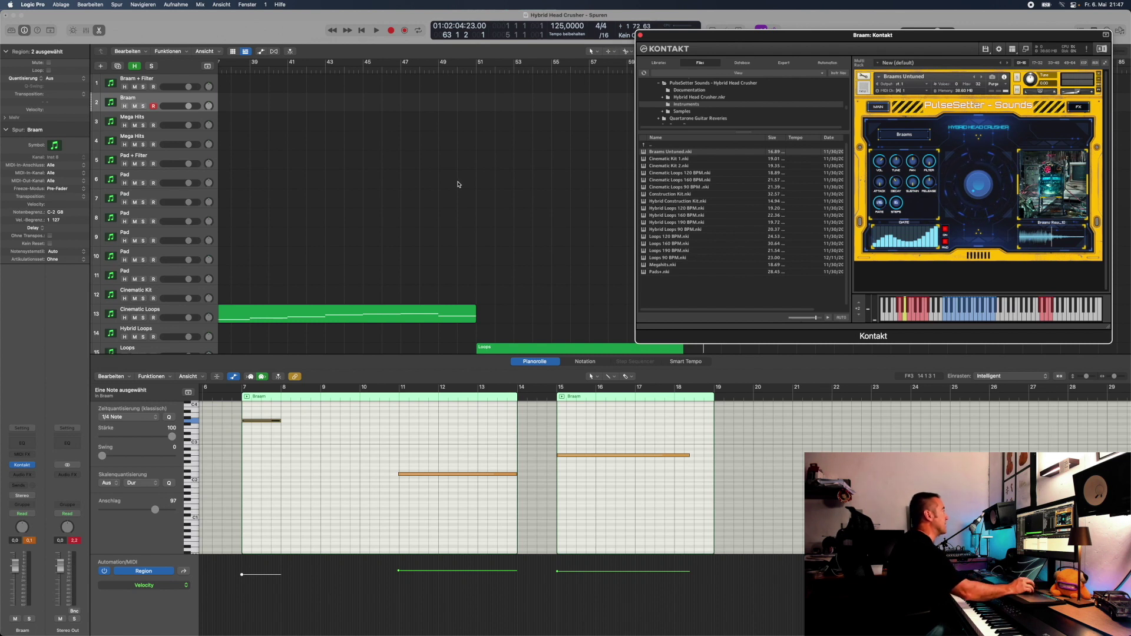
Scroll the arrangement left, back toward the start of the project
scroll(458, 185, left, 15)
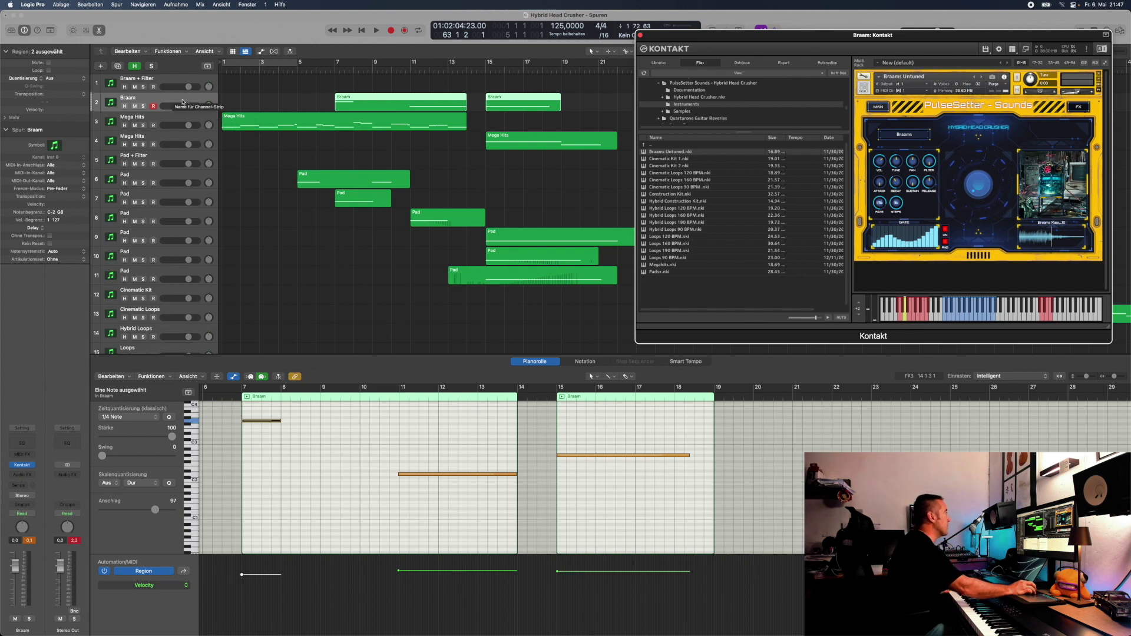
Select the Mega Hits track and play the opening bars from the beginning, then stop
click(162, 120)
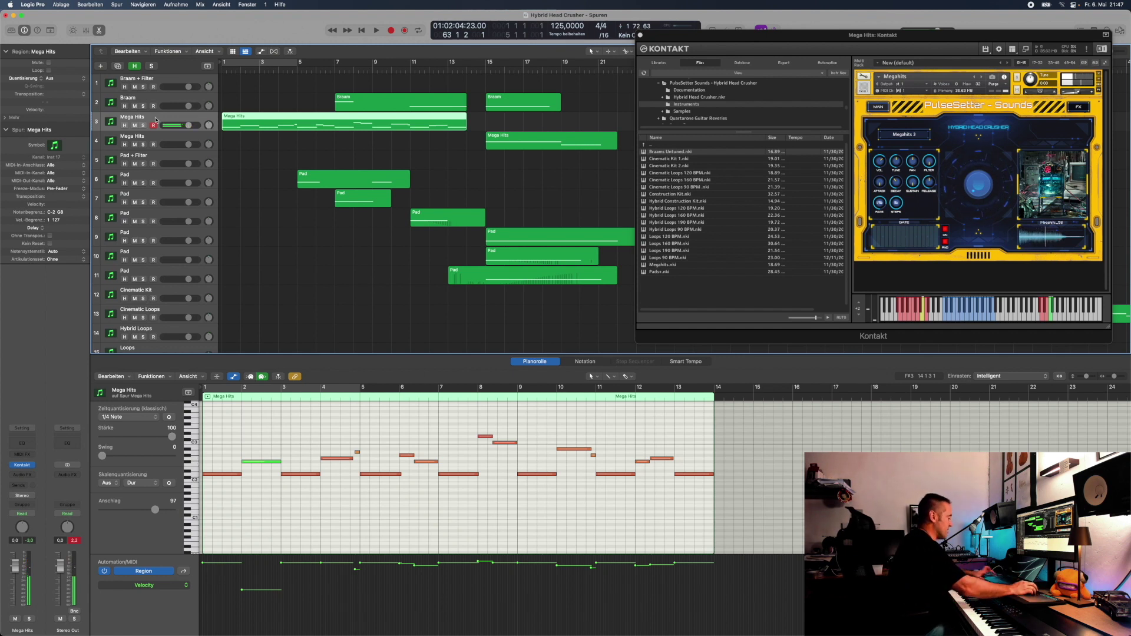
key(space)
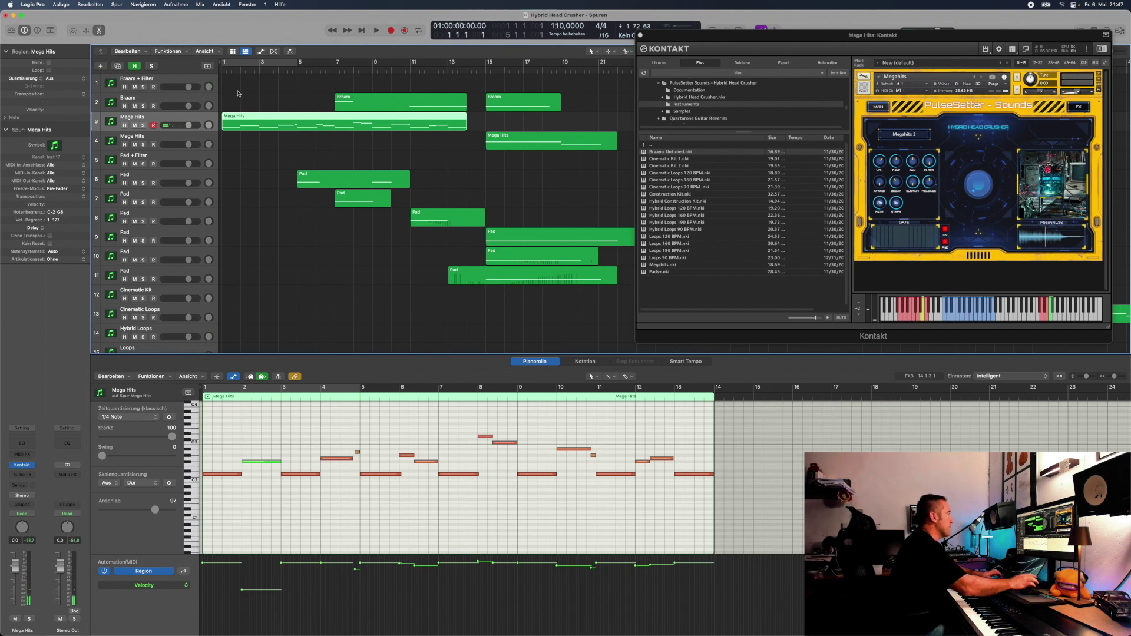
key(Return)
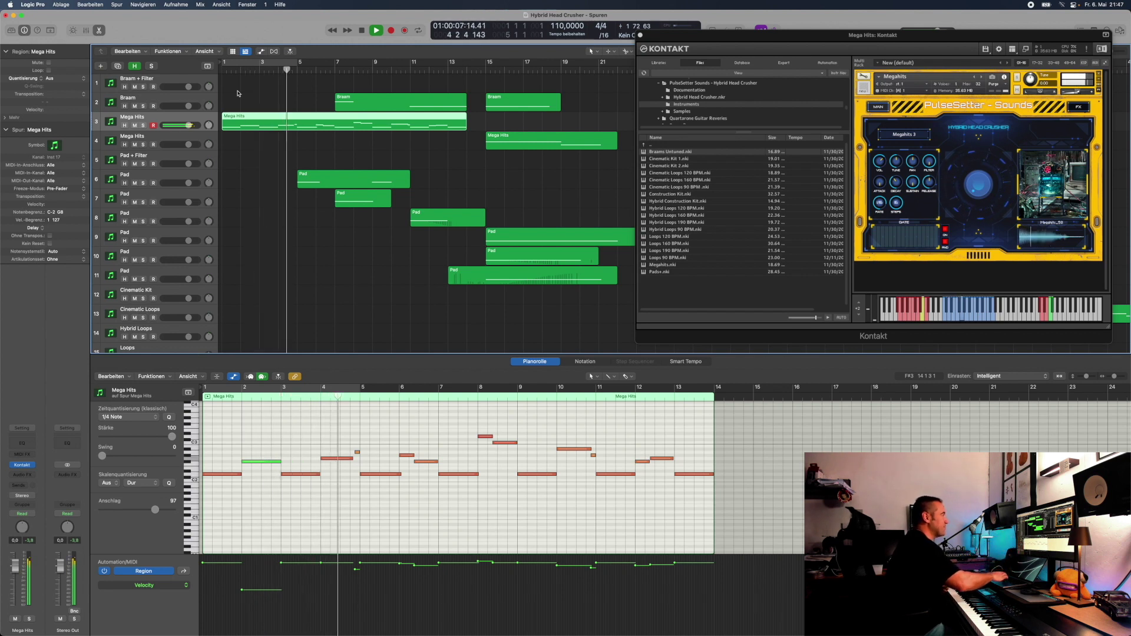
key(space)
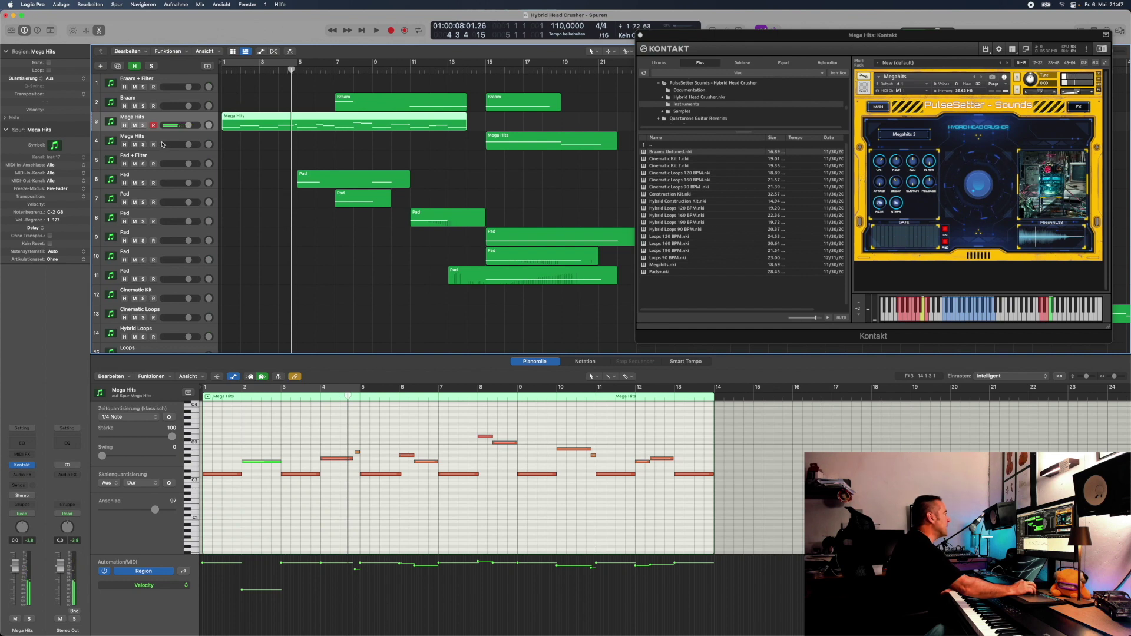
Select the Pad track and switch its Kontakt preset to Dormant Beast, then Bending Shadows
click(168, 175)
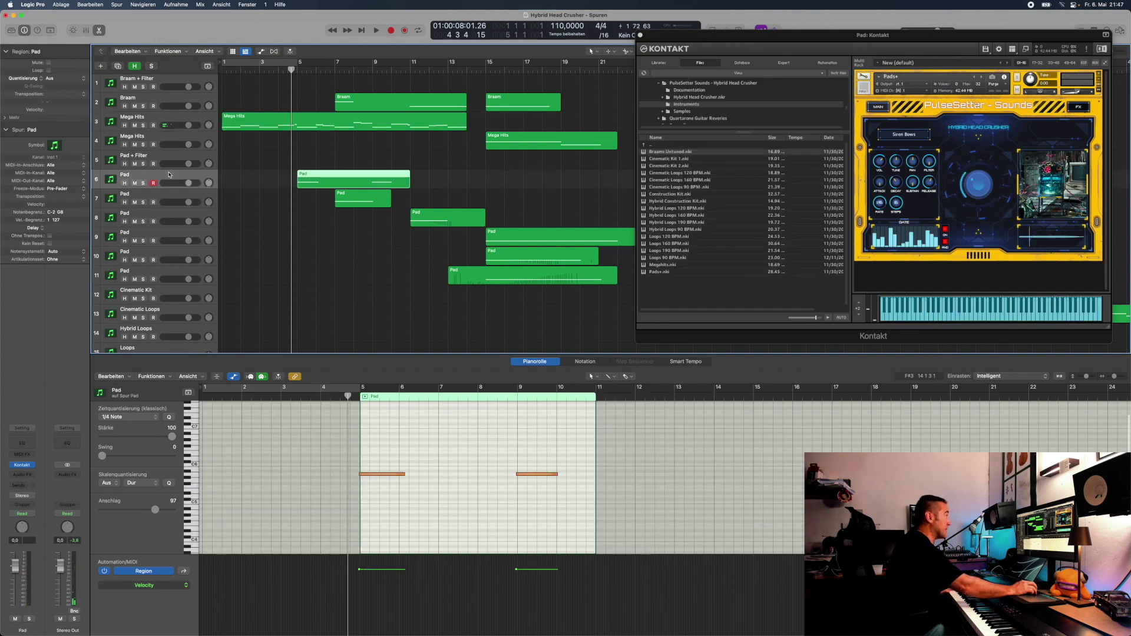
click(657, 274)
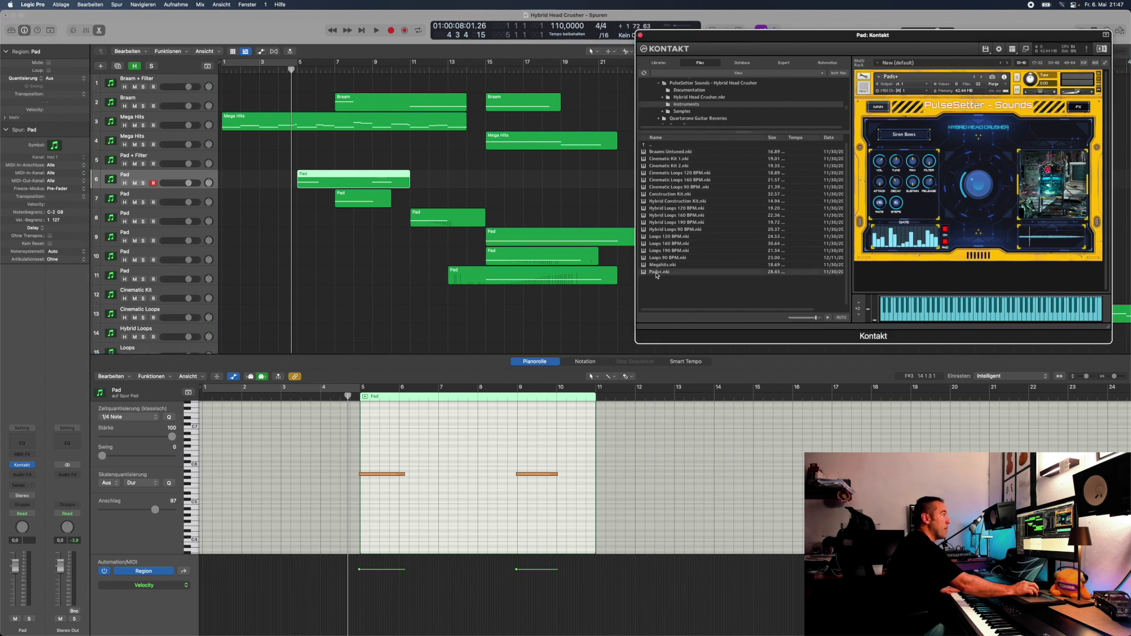
click(909, 135)
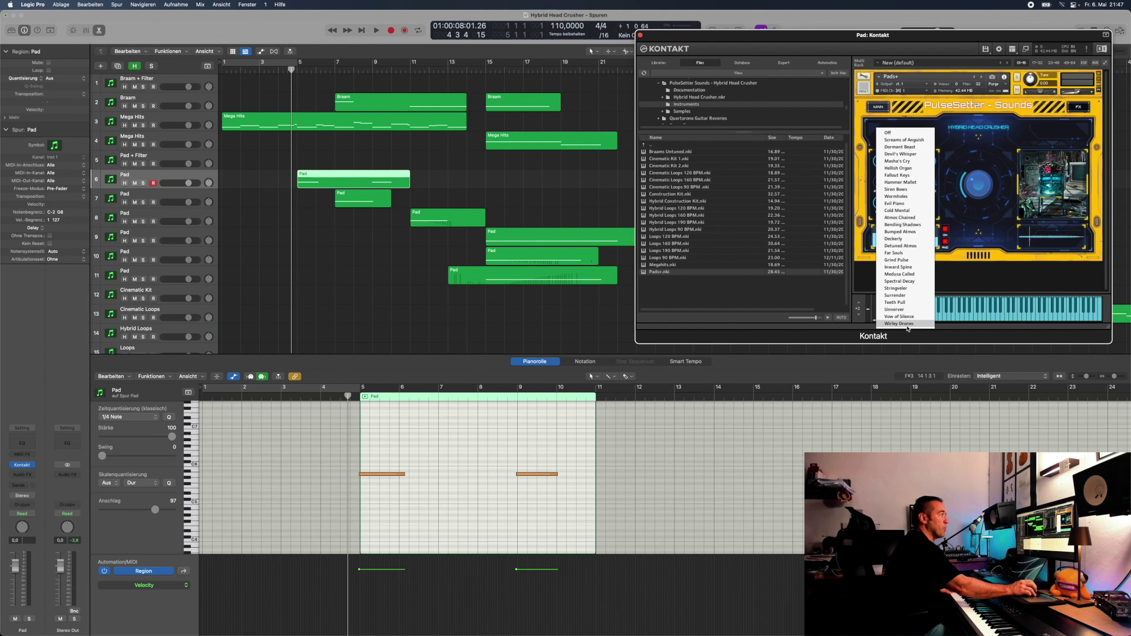
click(909, 147)
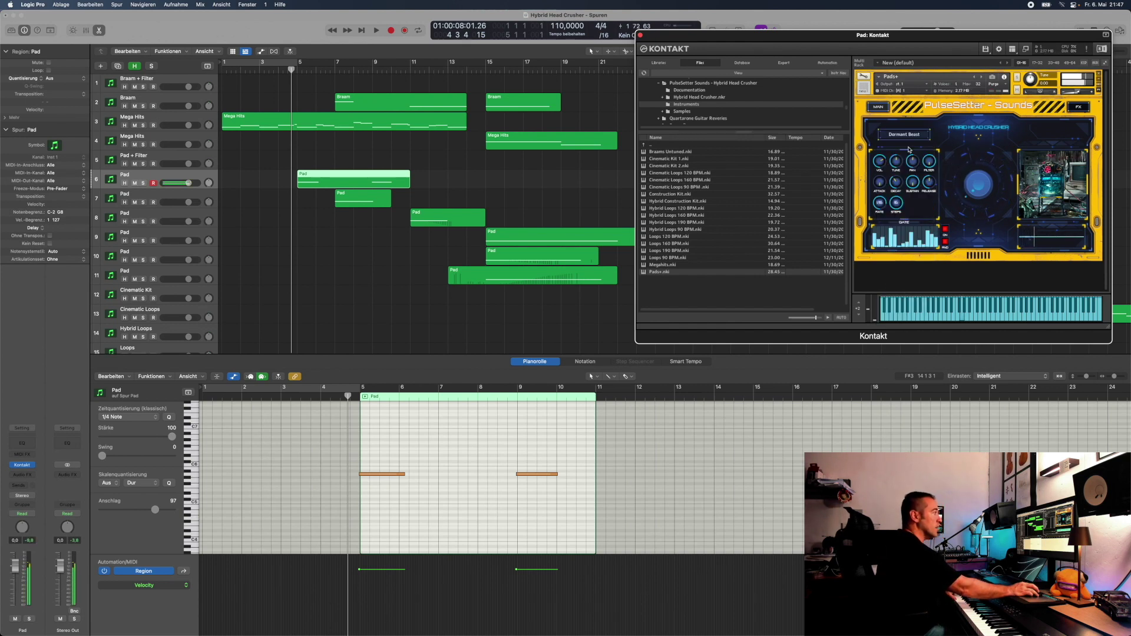
click(900, 135)
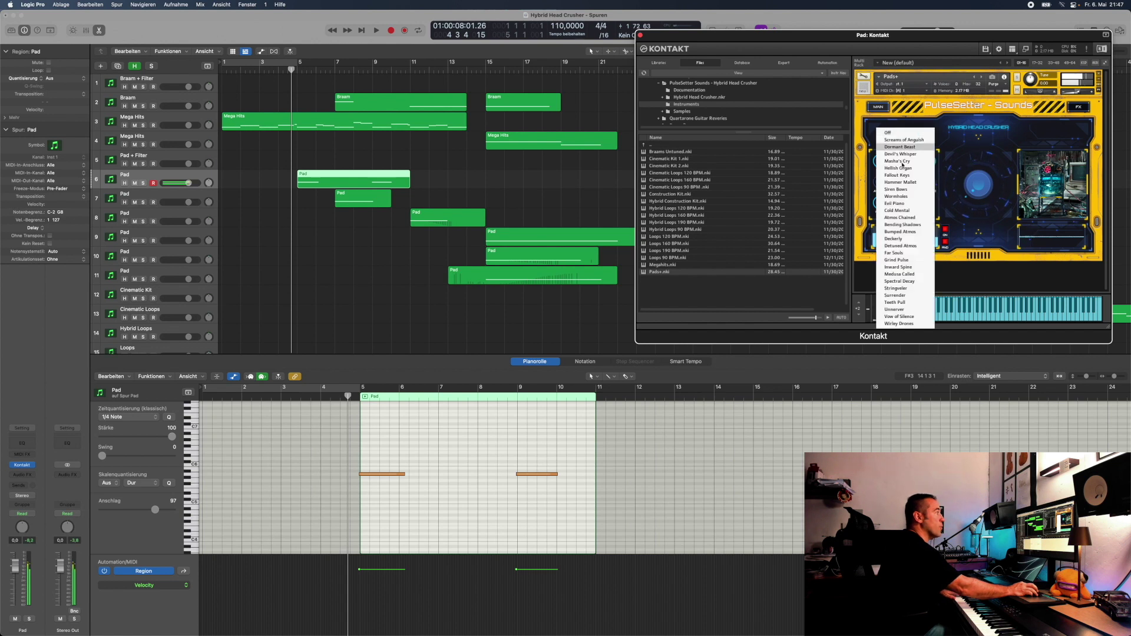
click(905, 230)
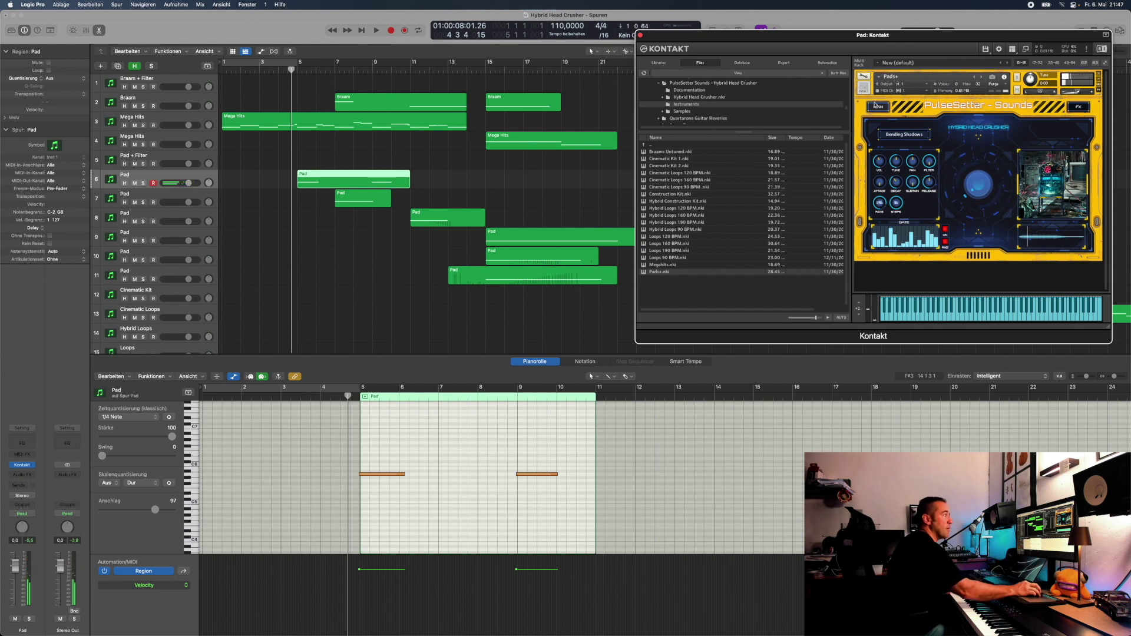
Glance at the pad's effects page, go back to its main page, then select the Braam track
click(1077, 107)
click(878, 108)
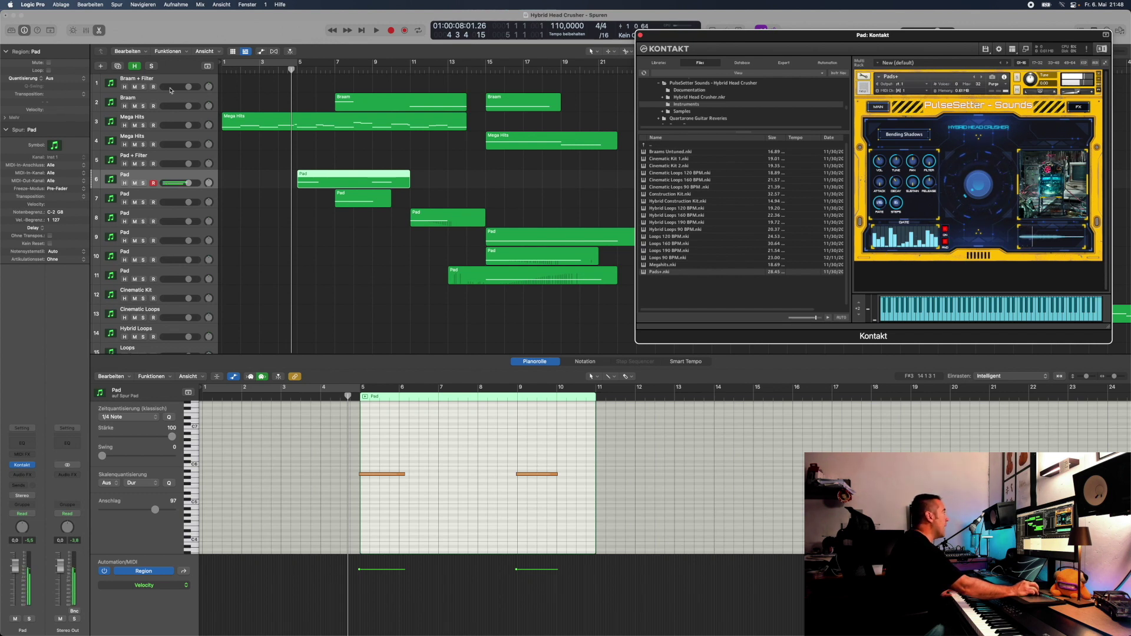
click(162, 104)
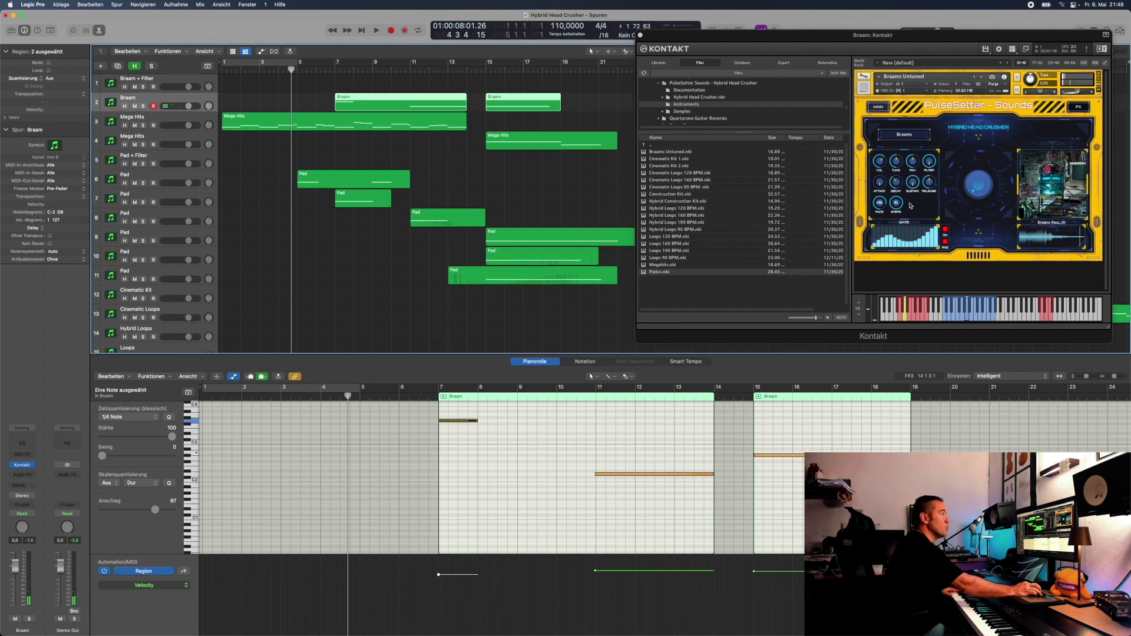
Open Kontakt's Braams sound selector and close it, keeping Braams
click(903, 138)
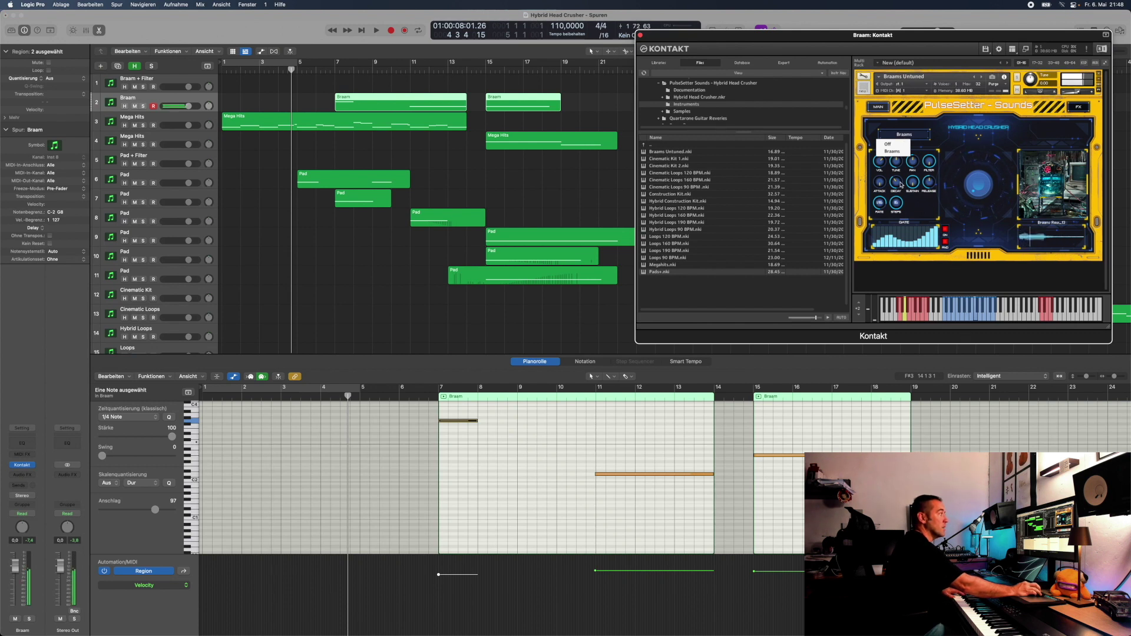
click(896, 157)
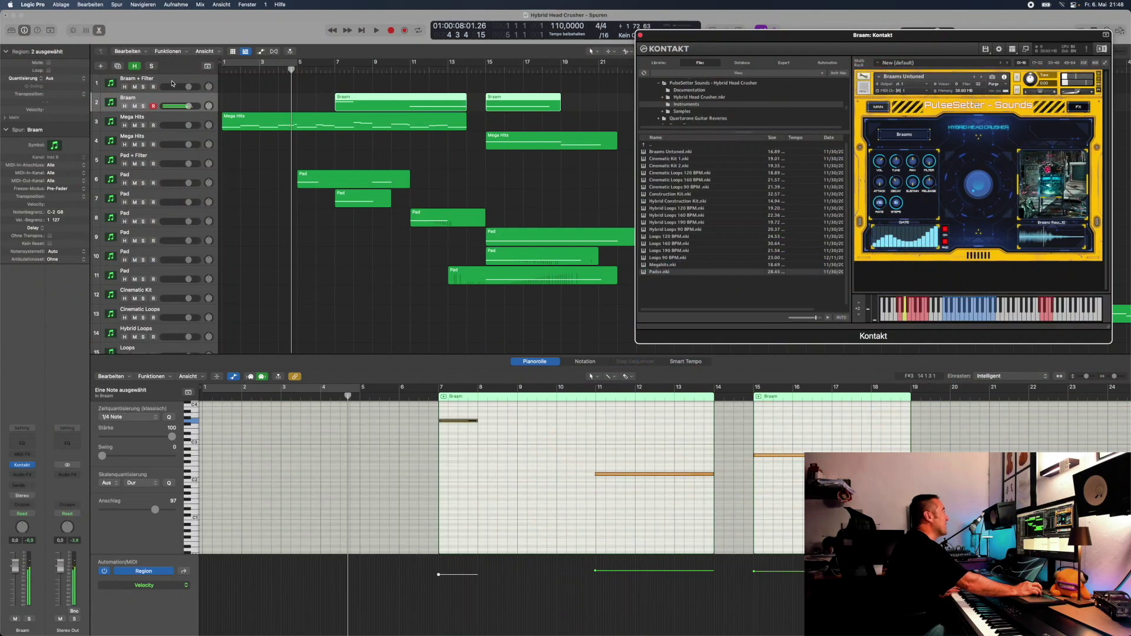
Open the Braam + Filter track's Kontakt window, view its effects page, then return to main
click(646, 142)
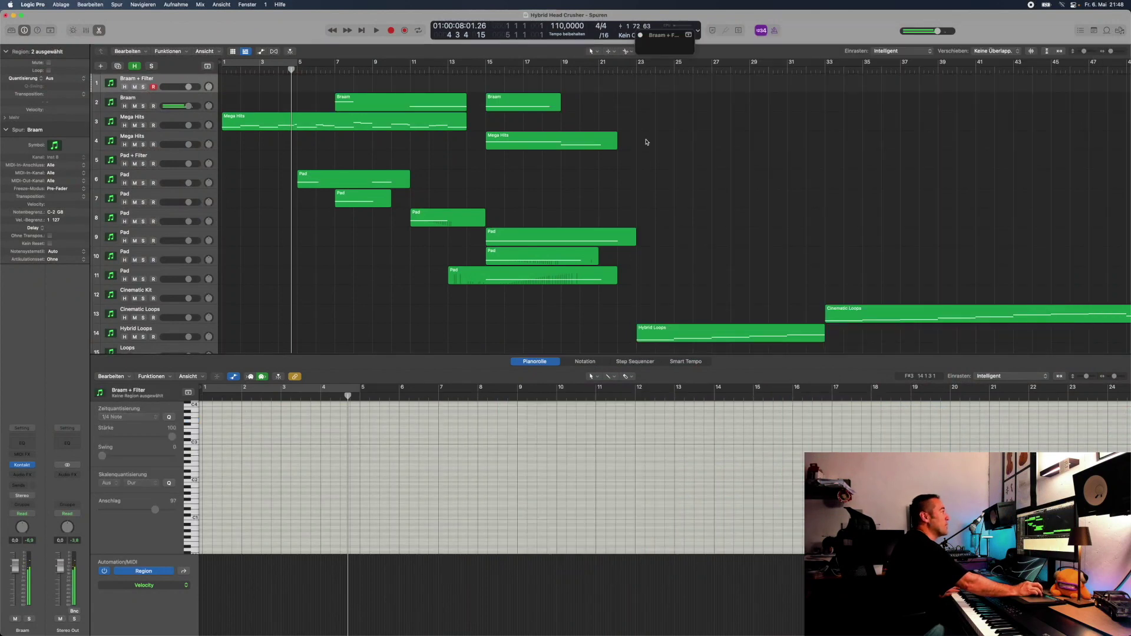
key(v)
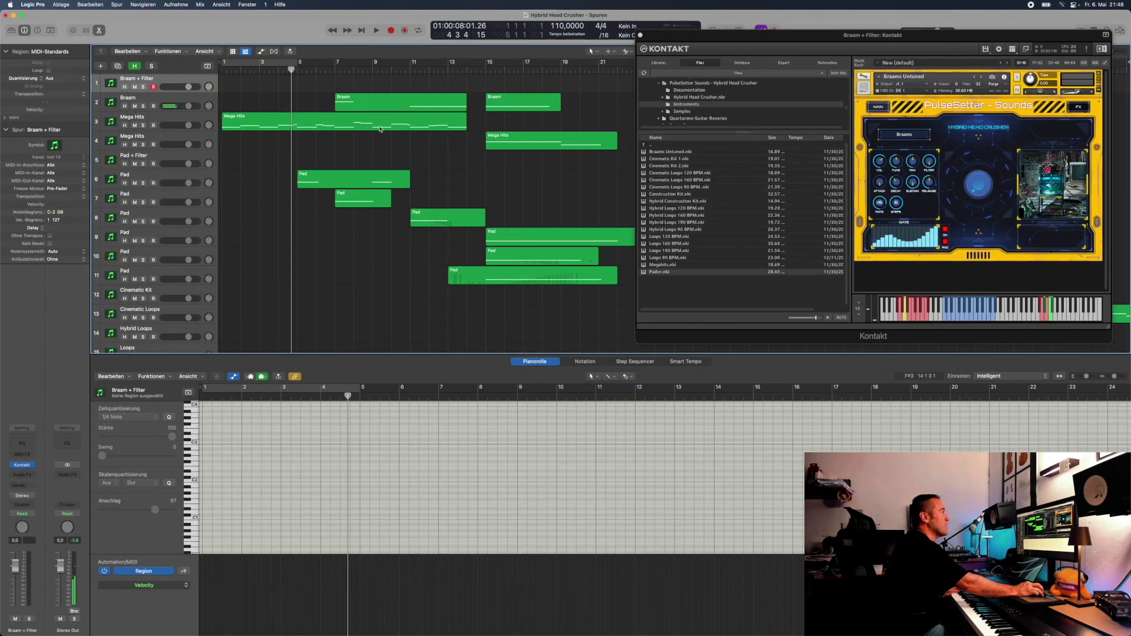
click(1079, 107)
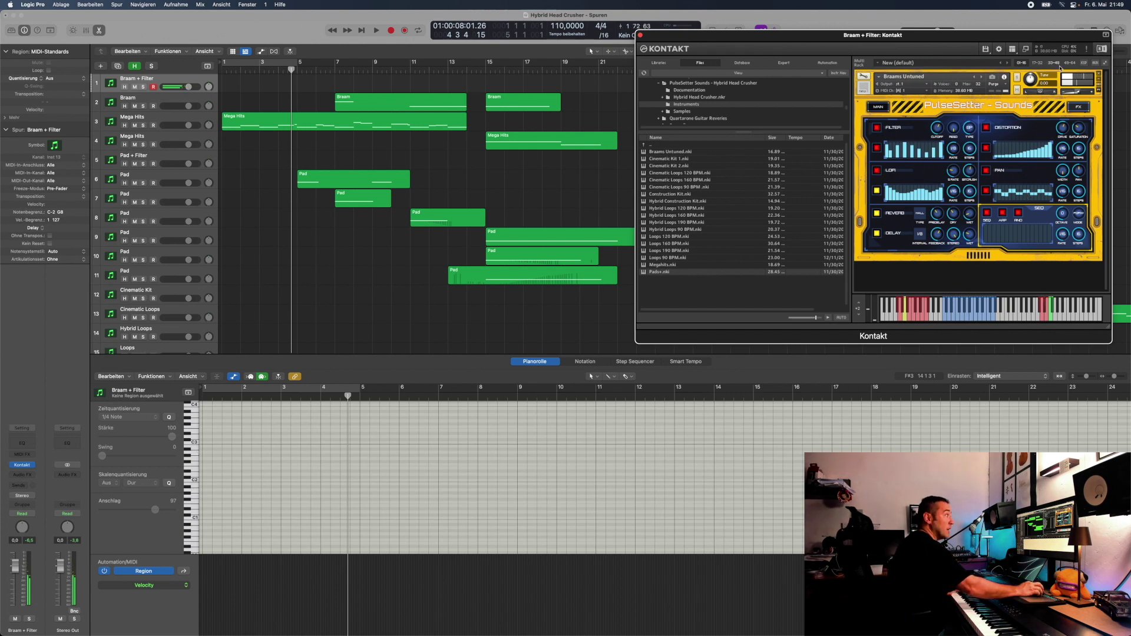
click(878, 106)
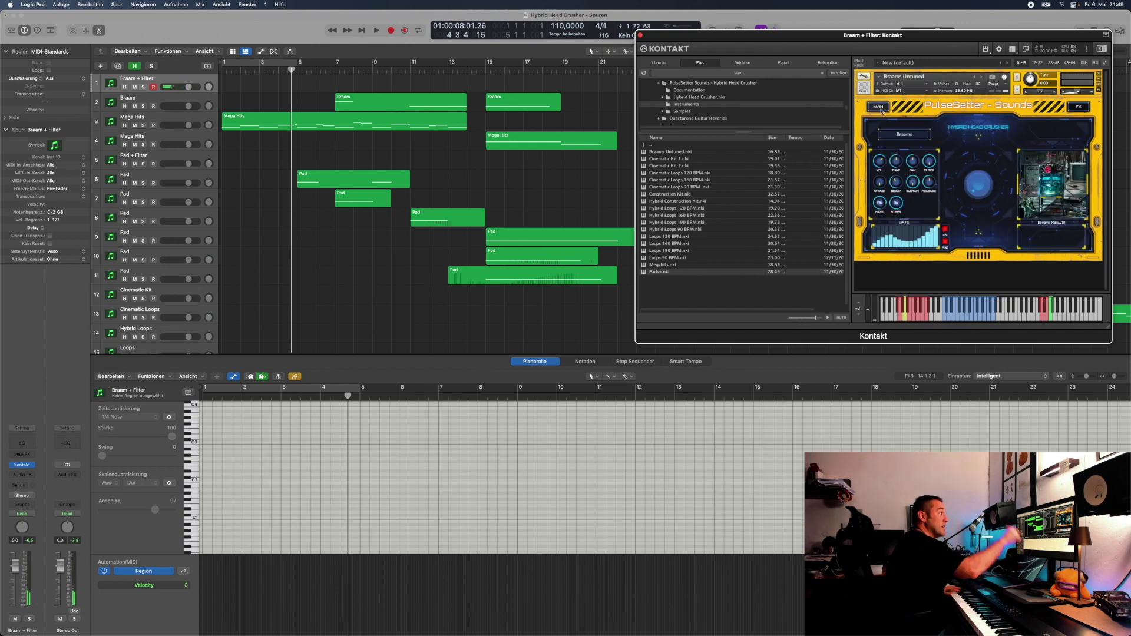
Check the central knob's MIDI learn menu, dismiss it, then show the effects page
right_click(979, 188)
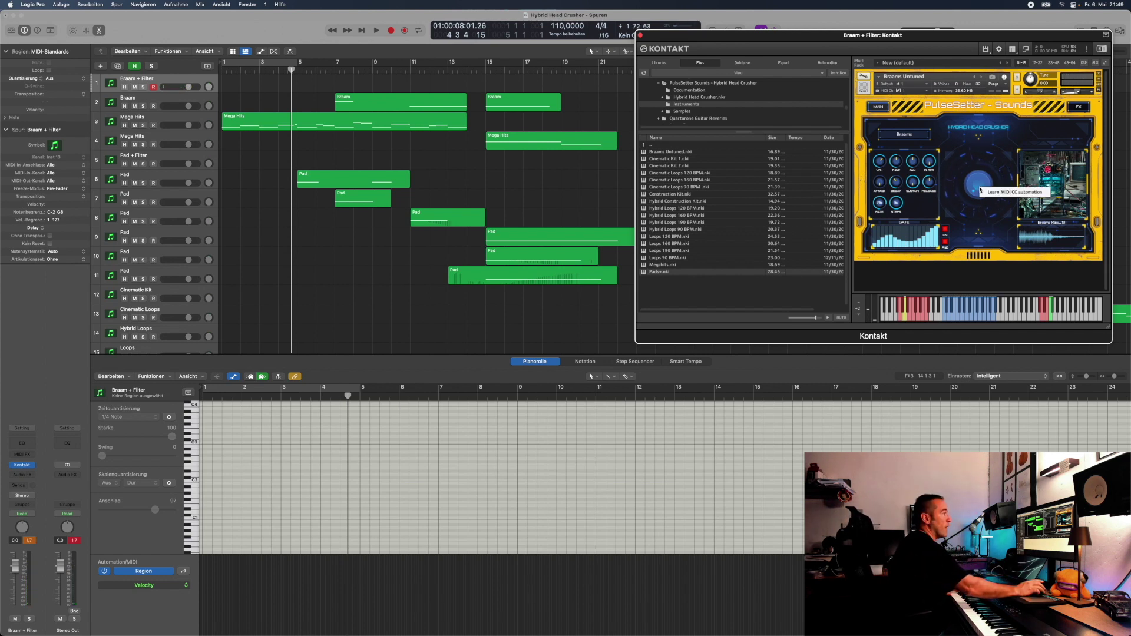
click(994, 192)
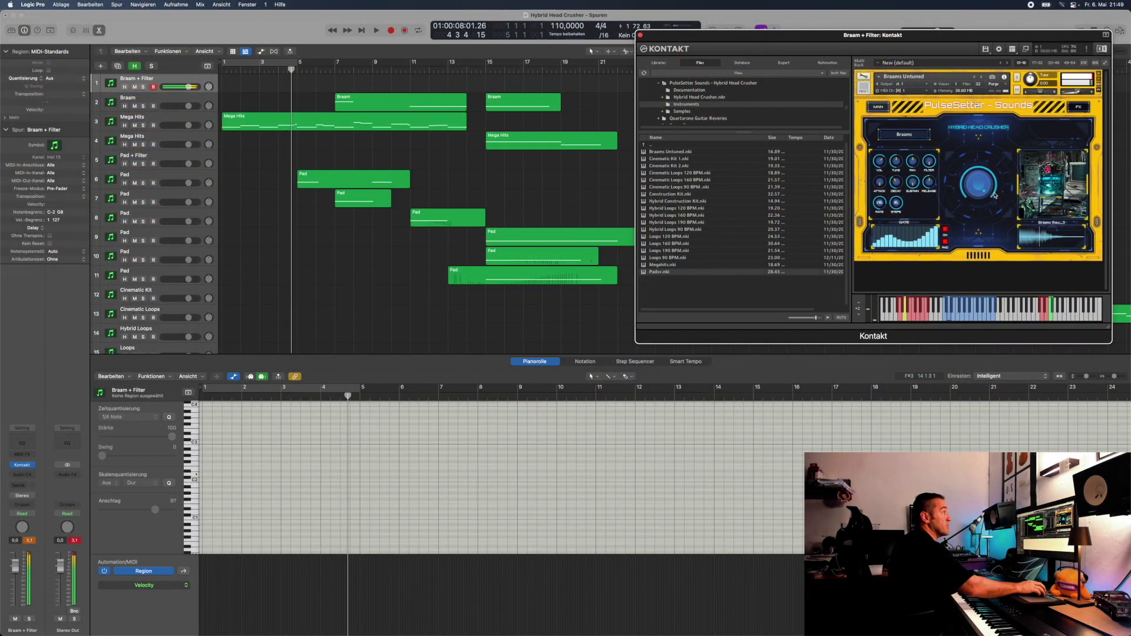
click(1077, 107)
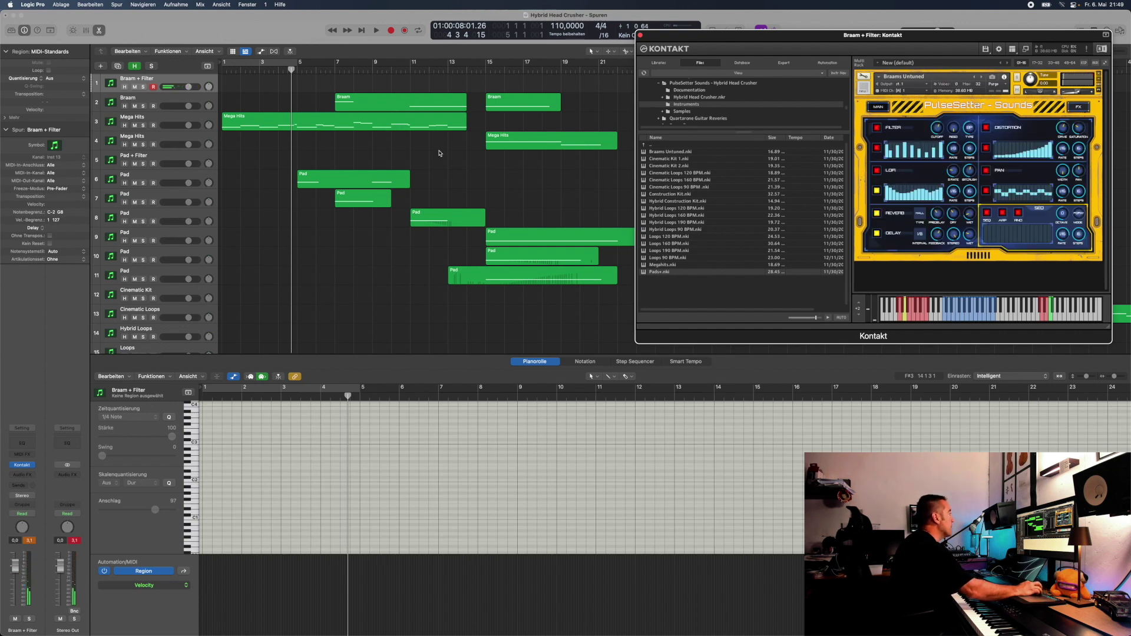
Select the Pad + Filter track, show its Kontakt effects page and toggle the filter
click(165, 159)
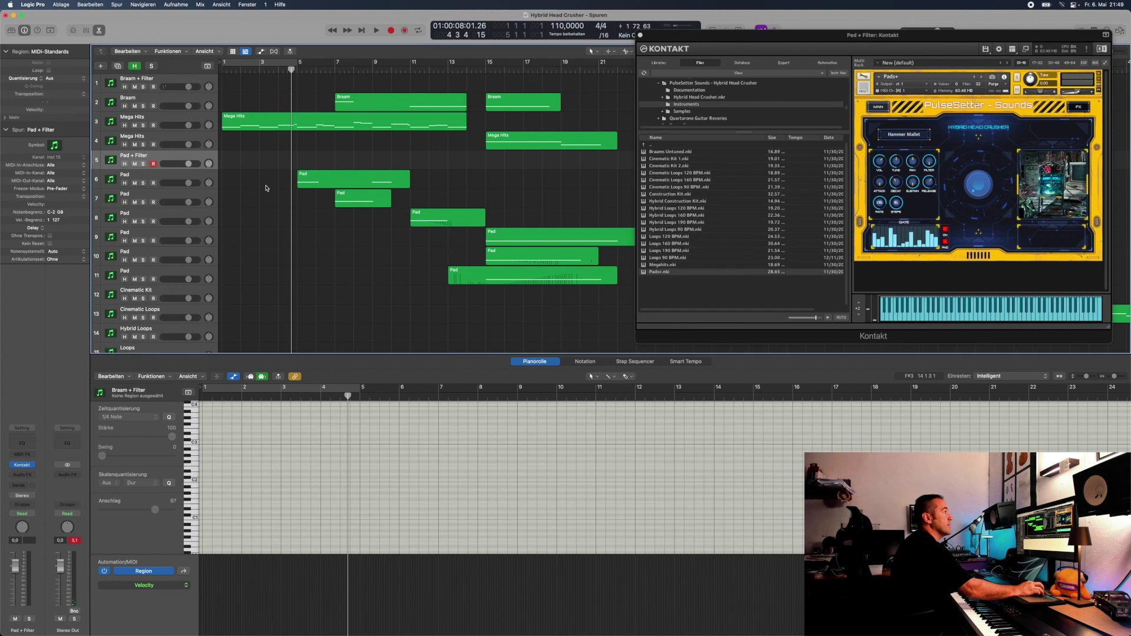
click(1078, 107)
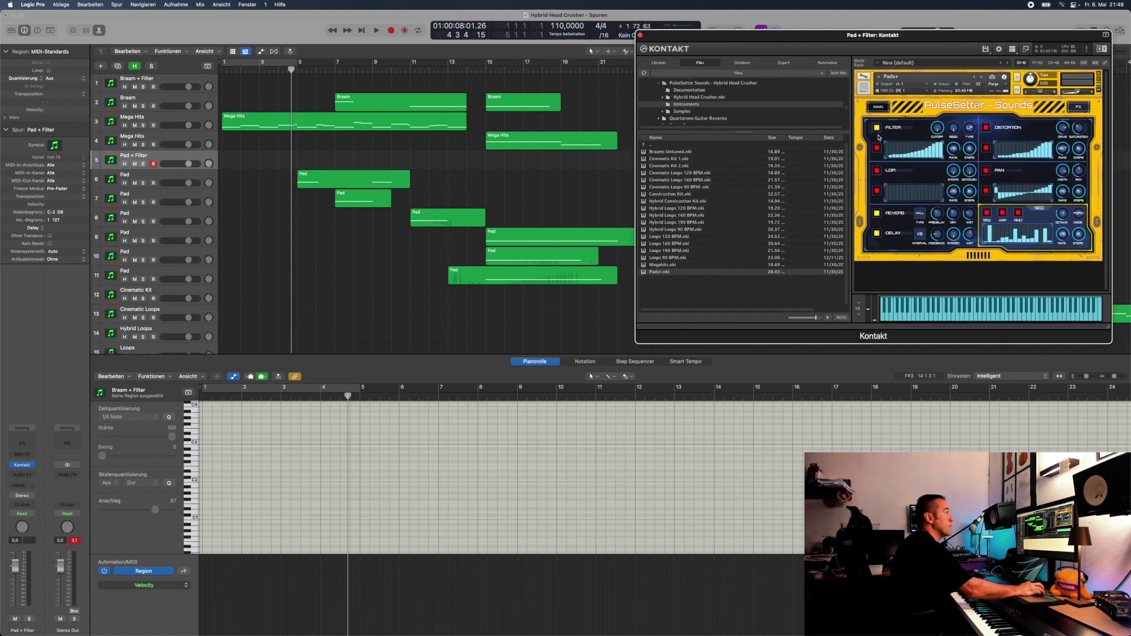
click(877, 128)
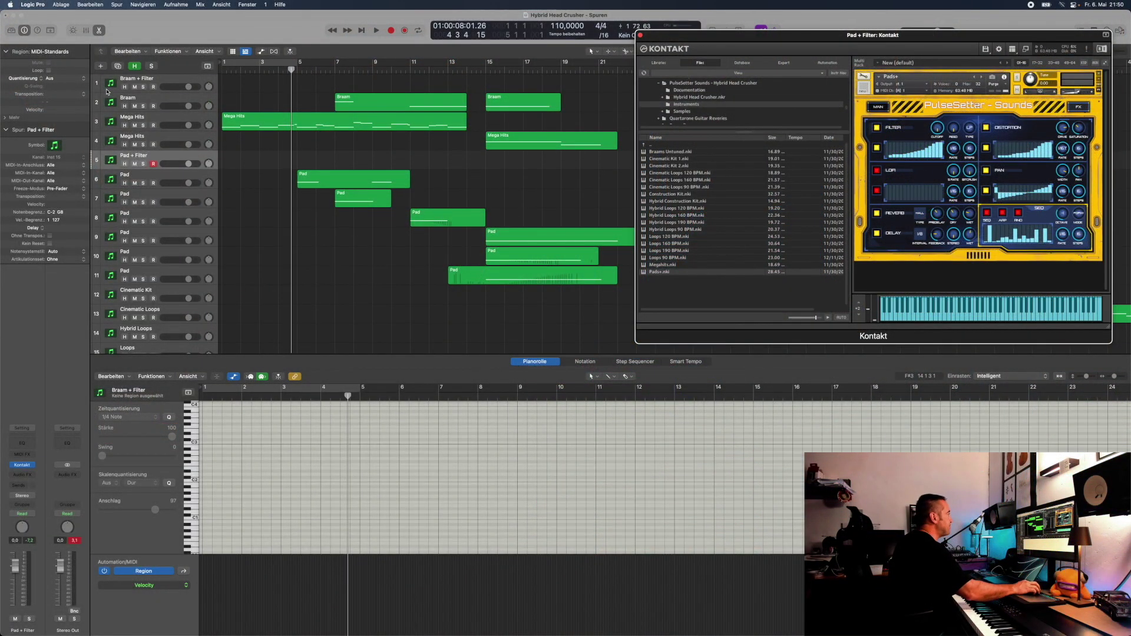
Play from the start while soloing the Pad tracks from row 6 onward, then stop
key(Return)
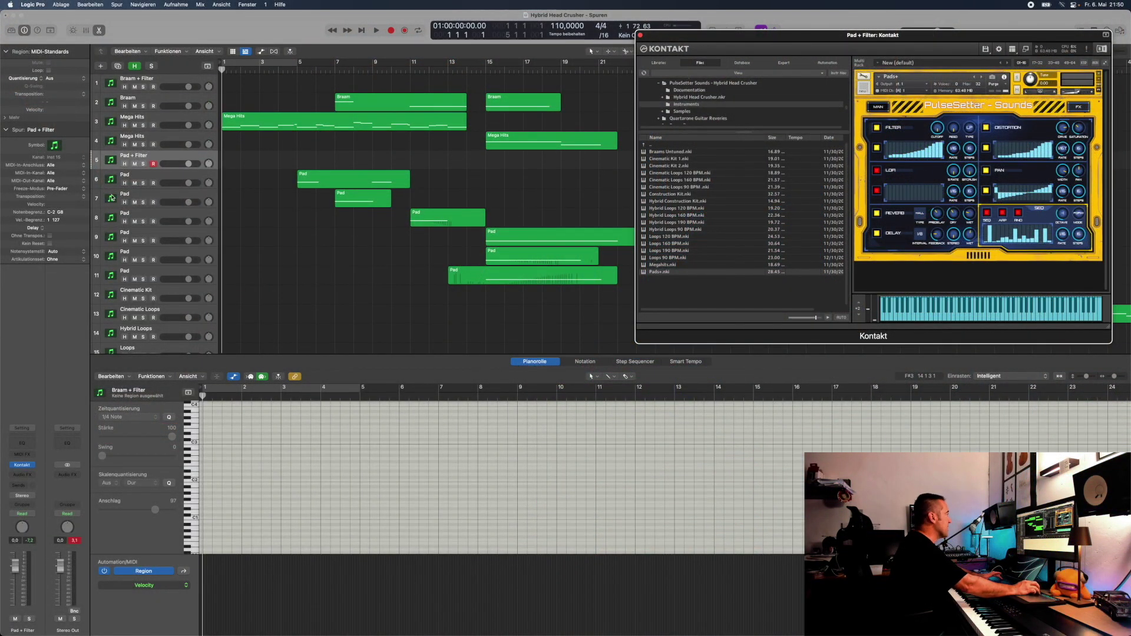
key(space)
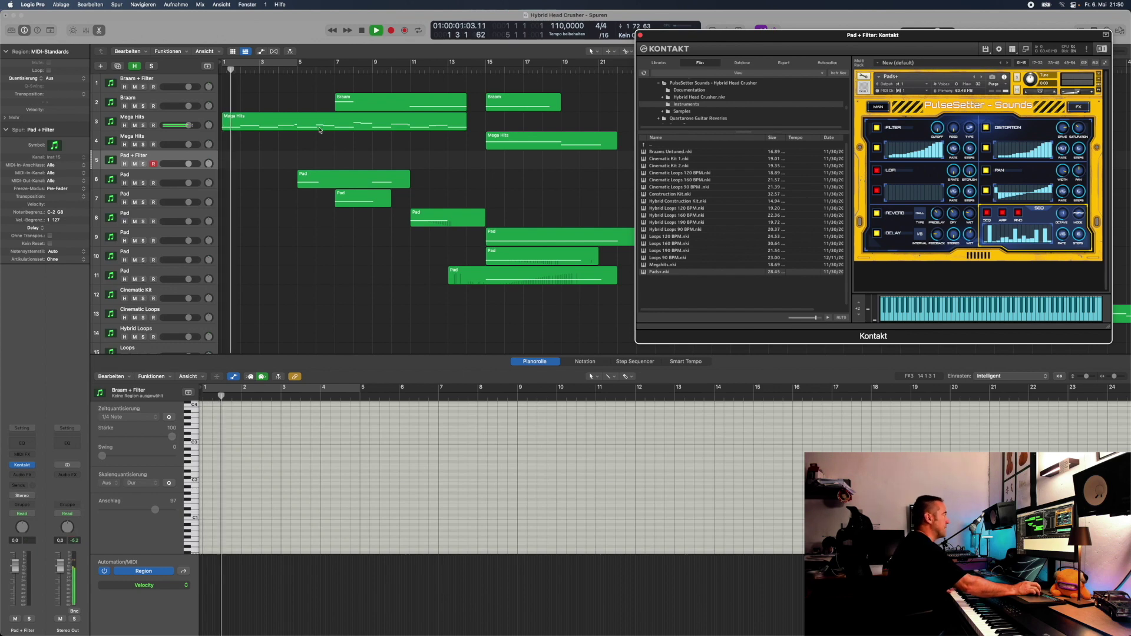
click(306, 179)
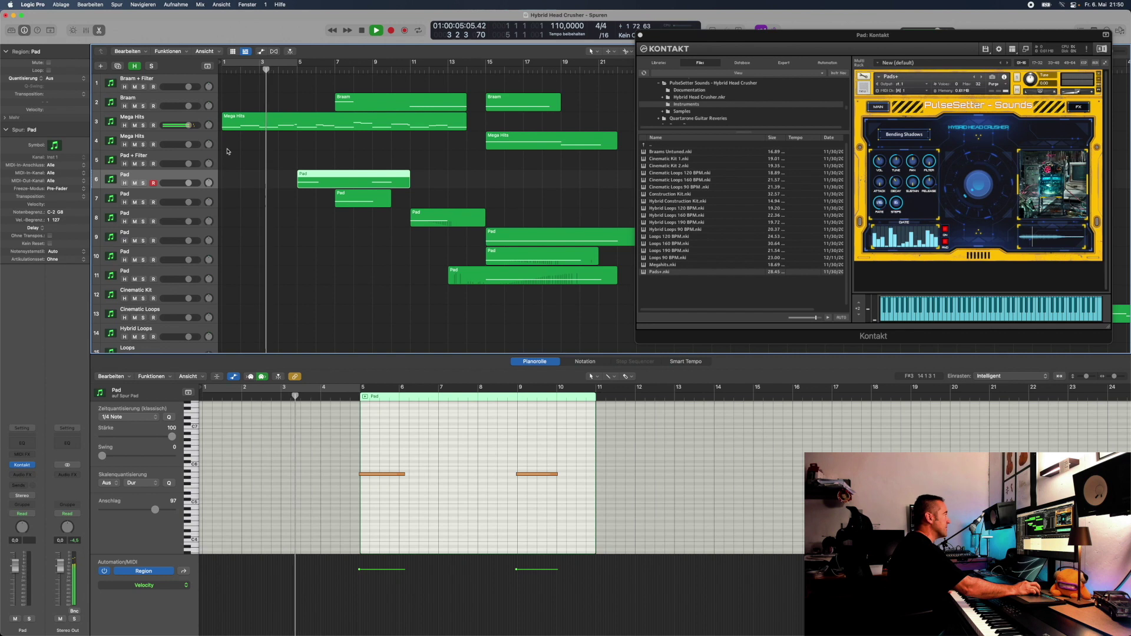
click(143, 183)
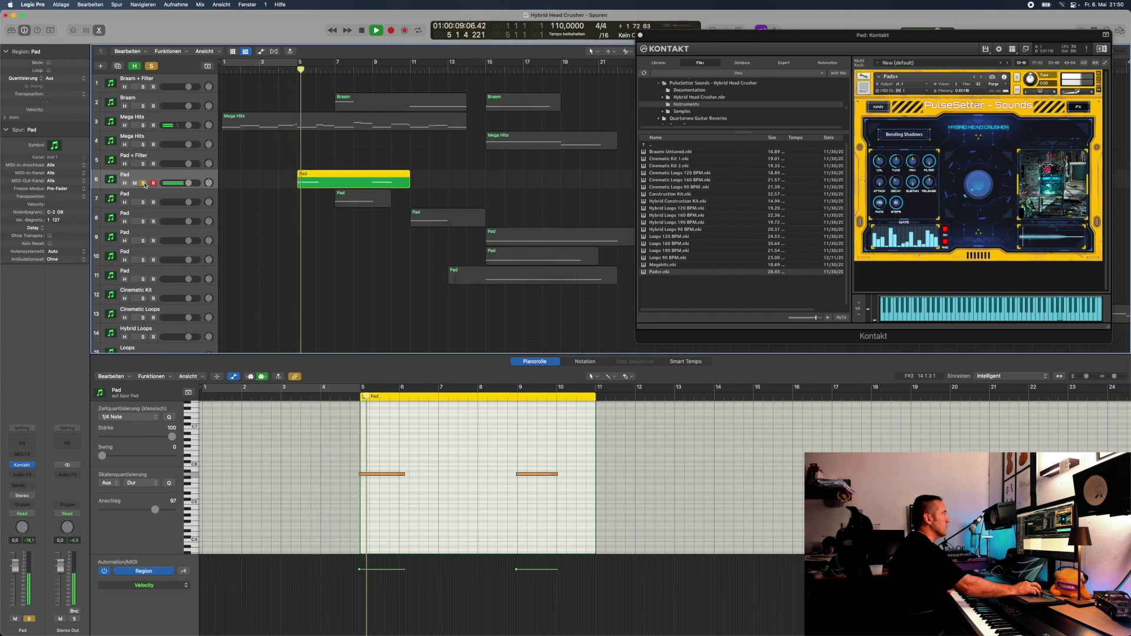
click(142, 202)
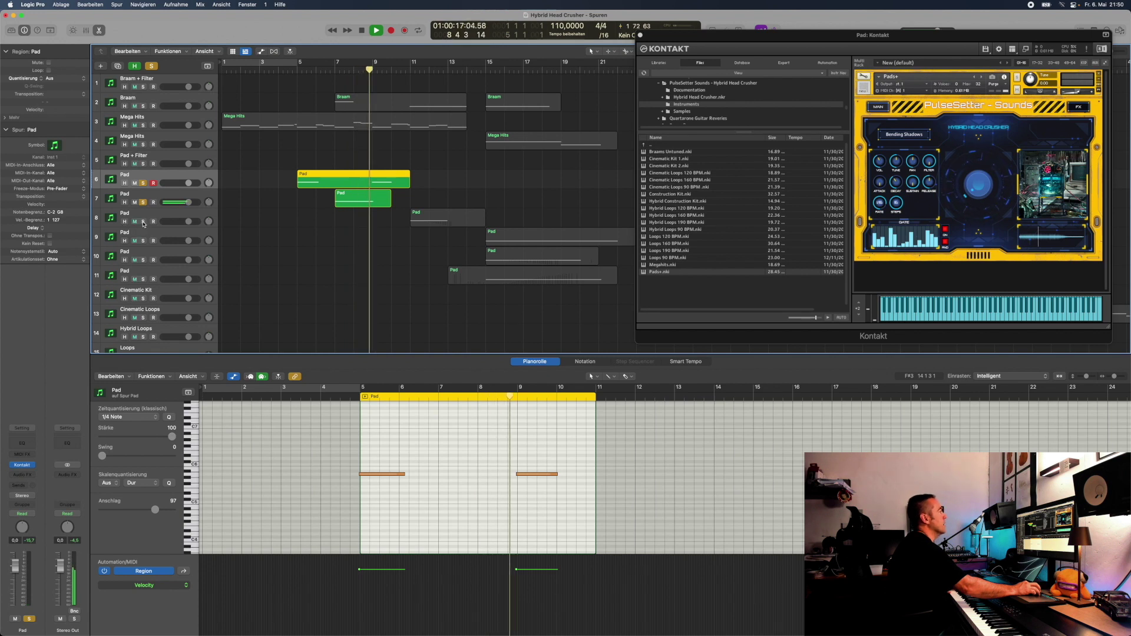
click(143, 222)
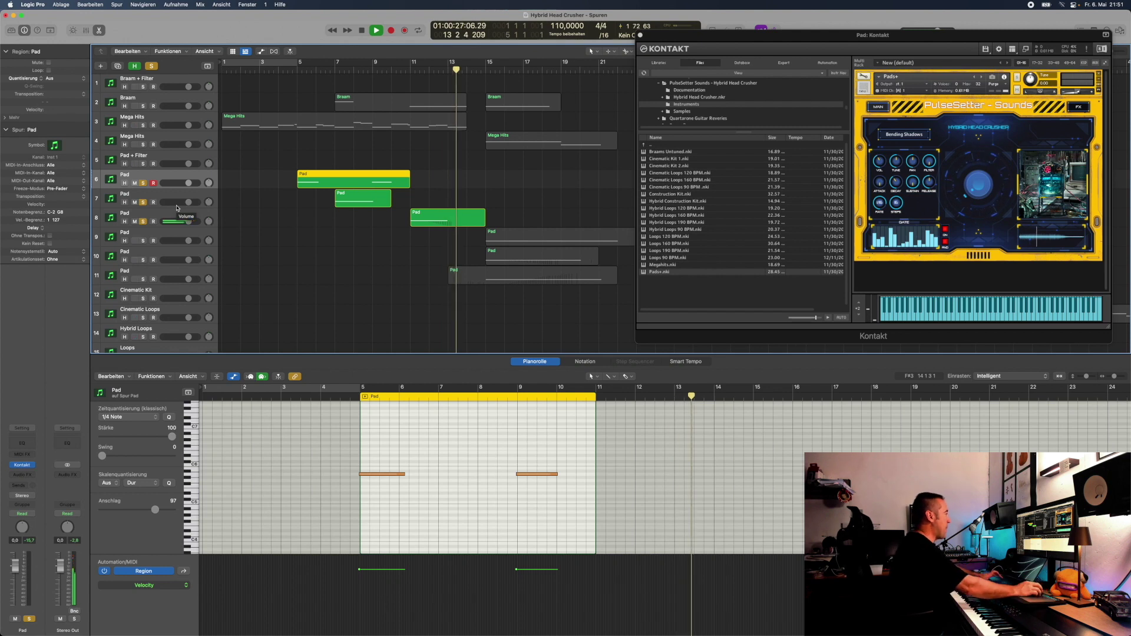
key(space)
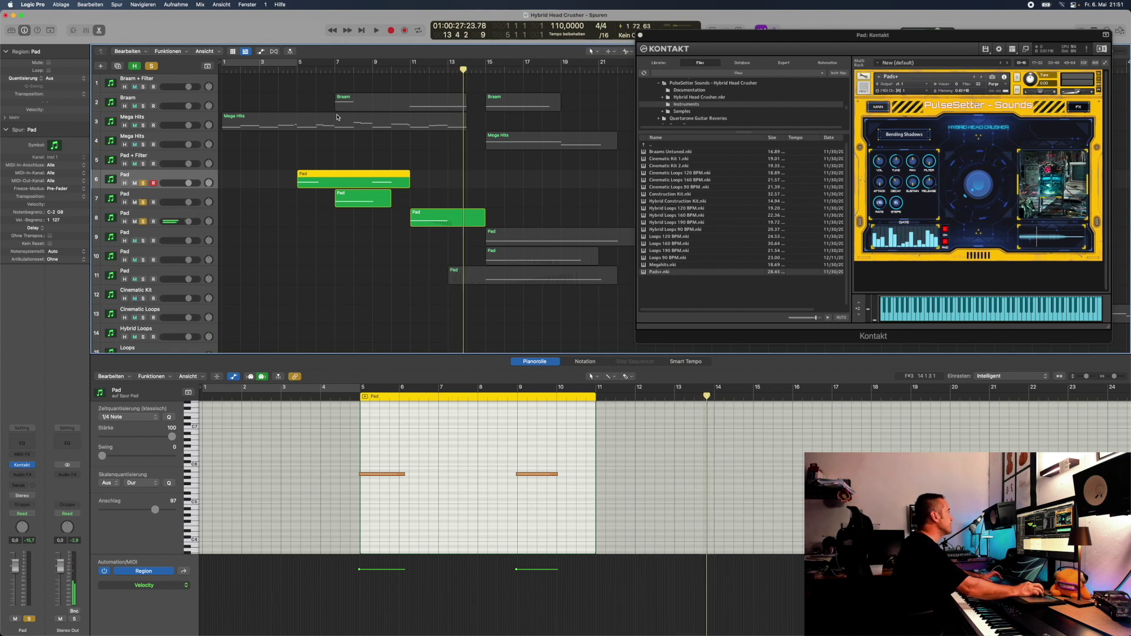
Solo the Braam track and play it back, then stop playback
click(143, 106)
key(space)
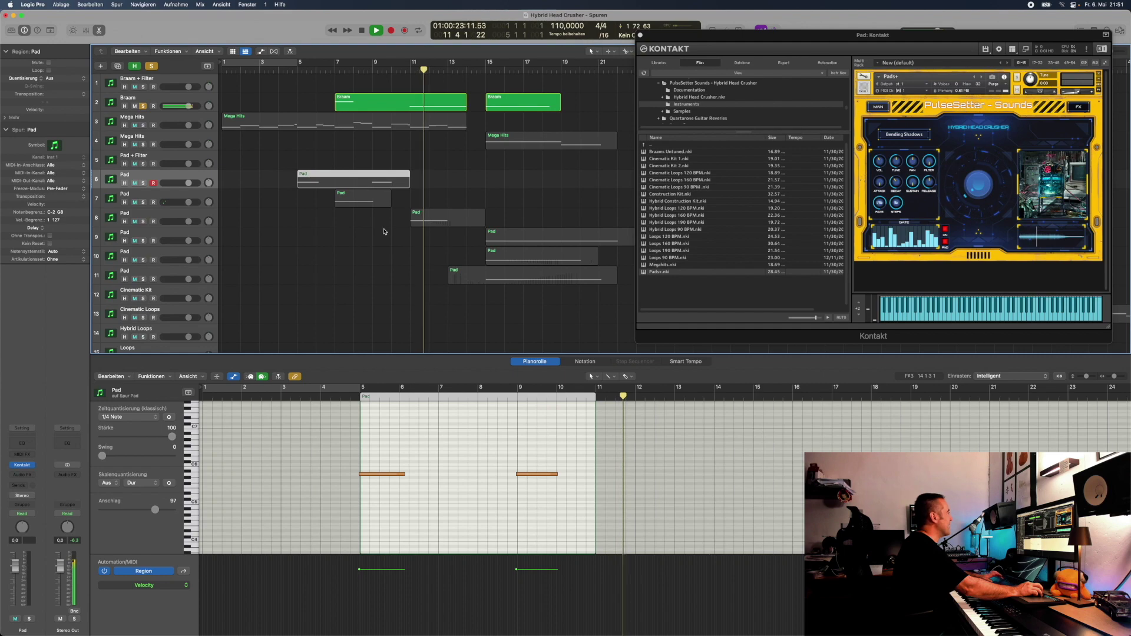
key(space)
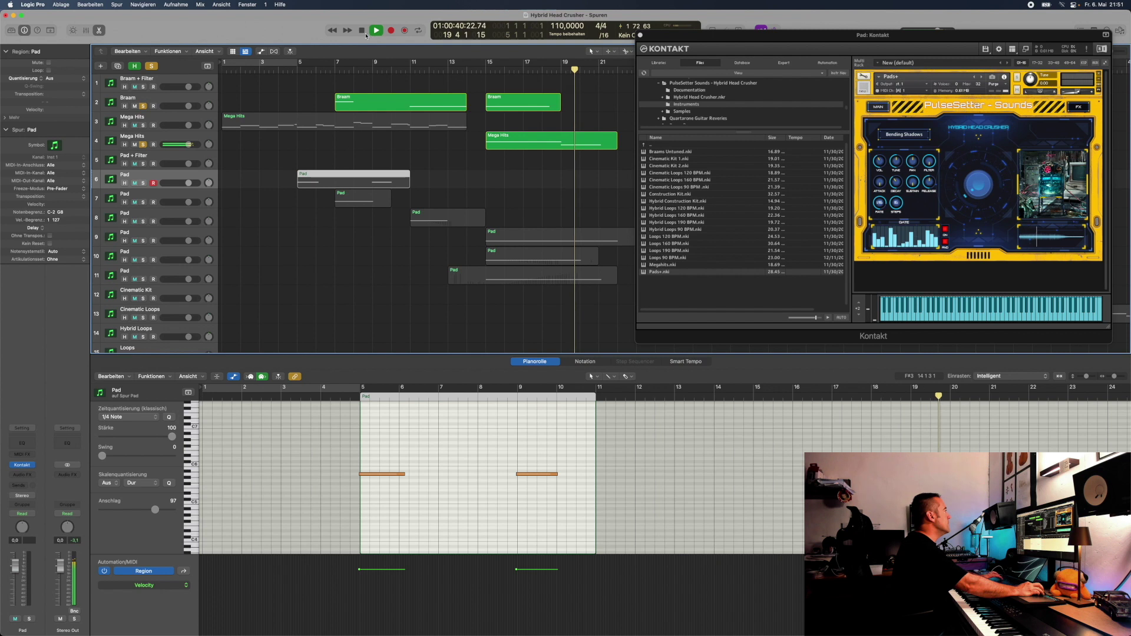
click(363, 33)
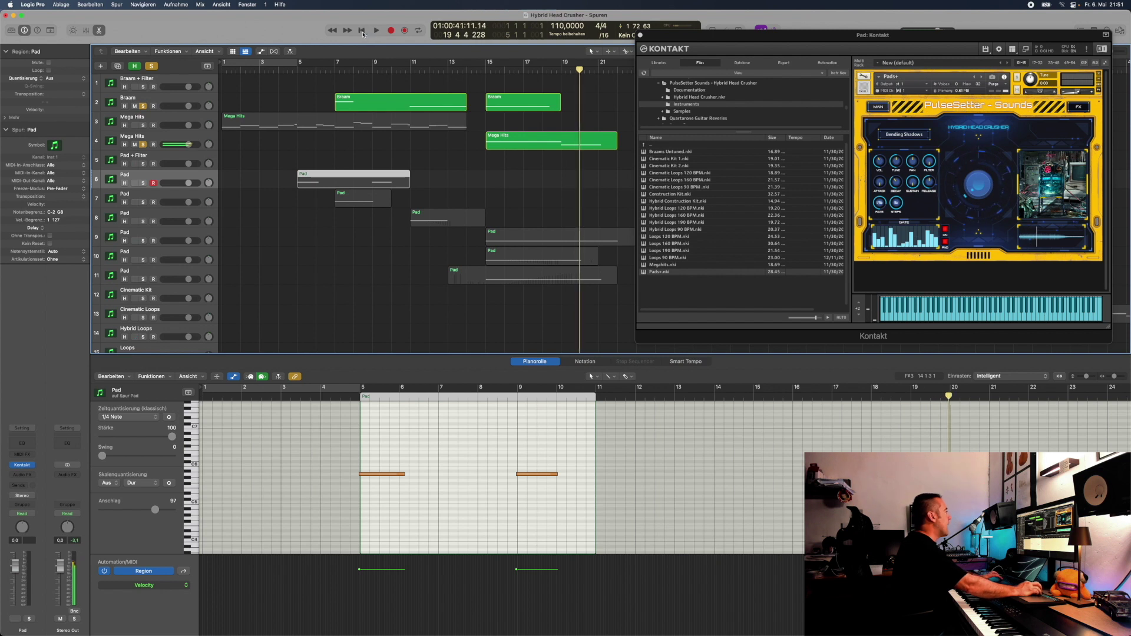
Solo the Pad tracks on rows 9, 10 and 11 and play them together
click(143, 241)
click(142, 260)
click(144, 280)
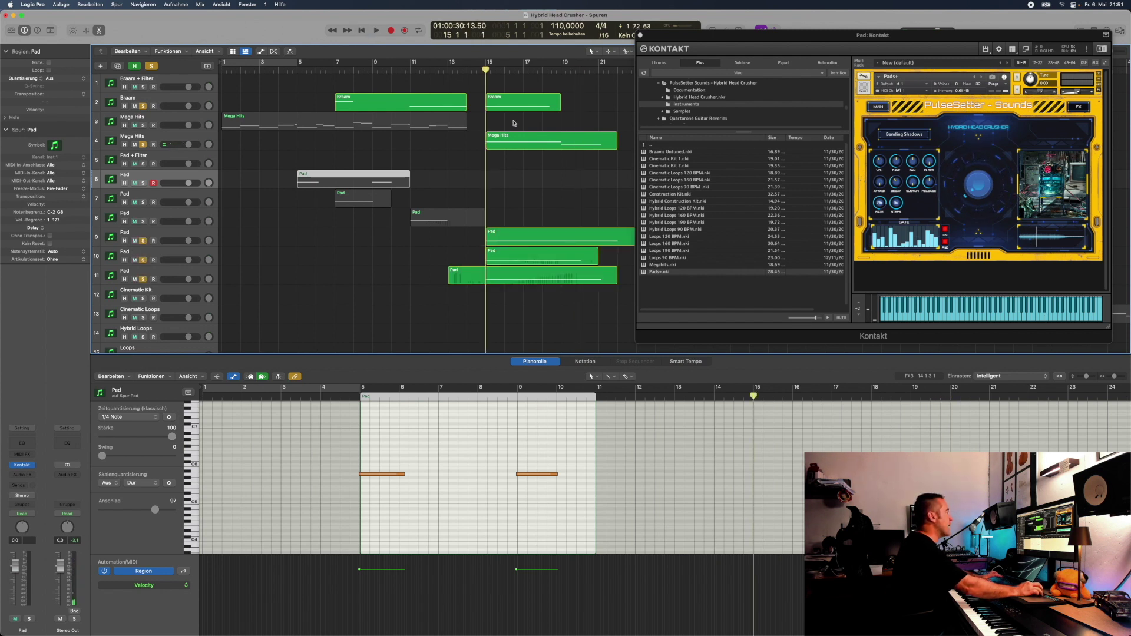
key(space)
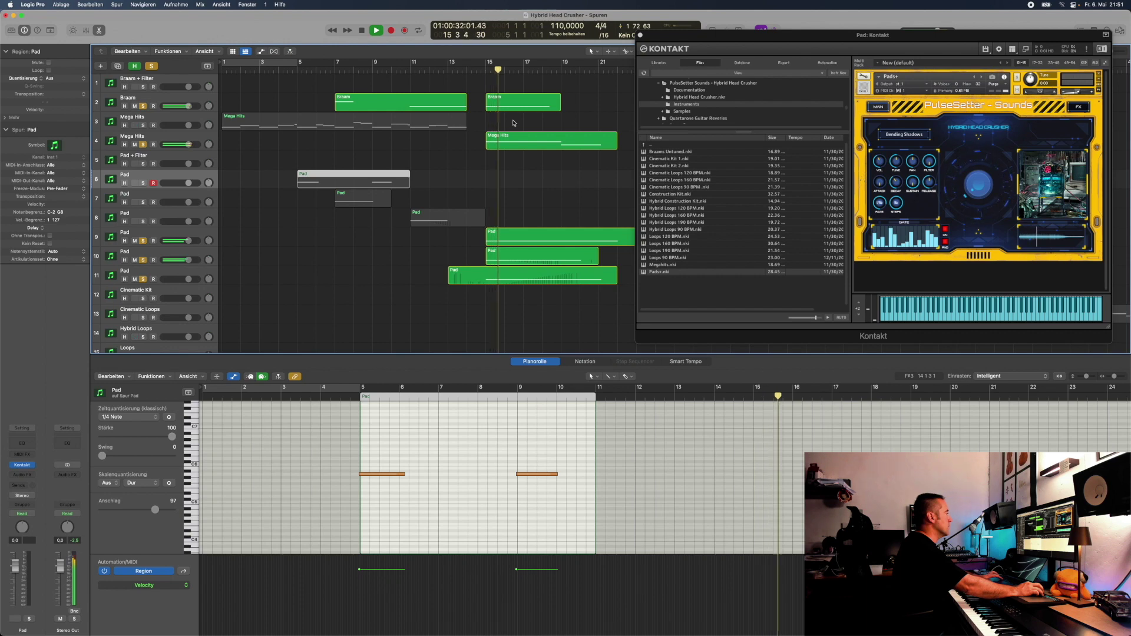
View the row-11 Pad region, stop playback, then select the Cinematic Kit track
click(170, 274)
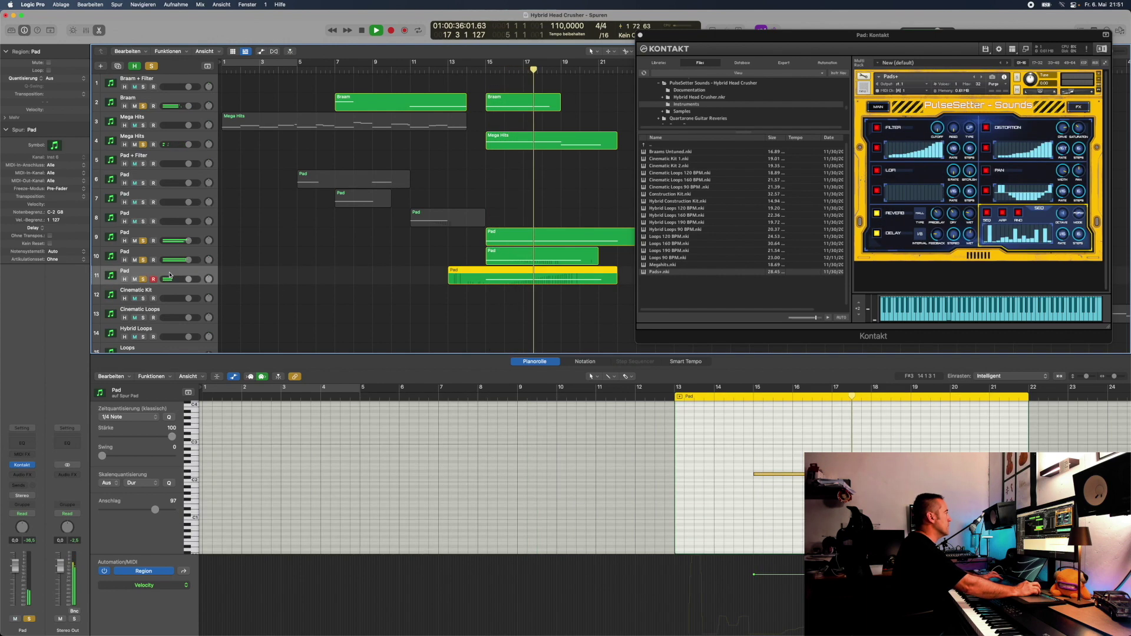
scroll(340, 274, right, 5)
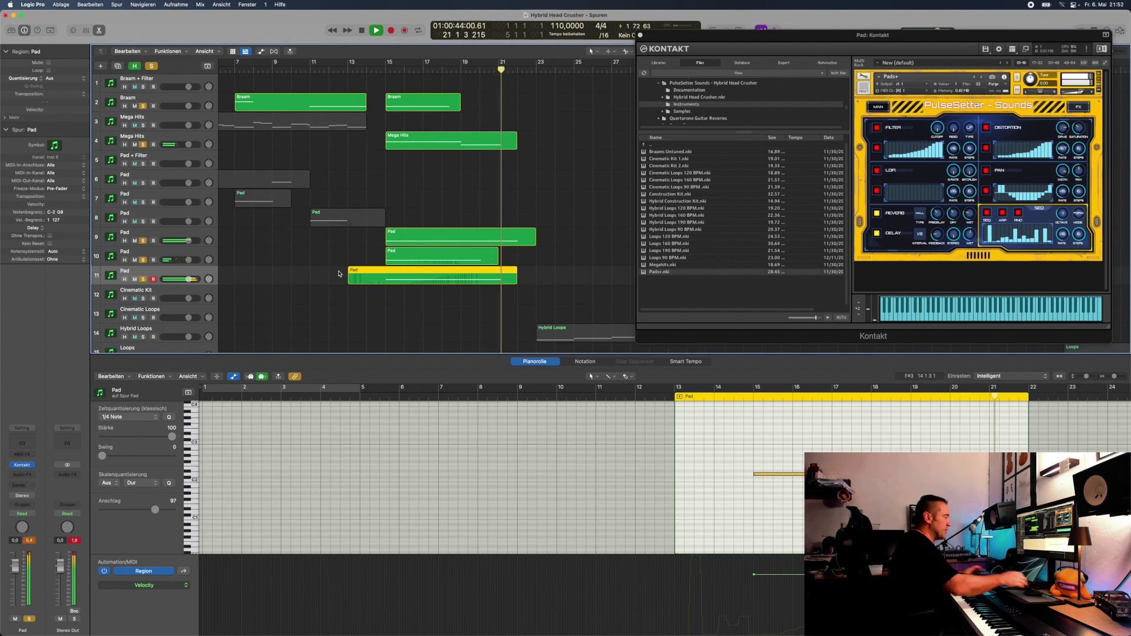
key(space)
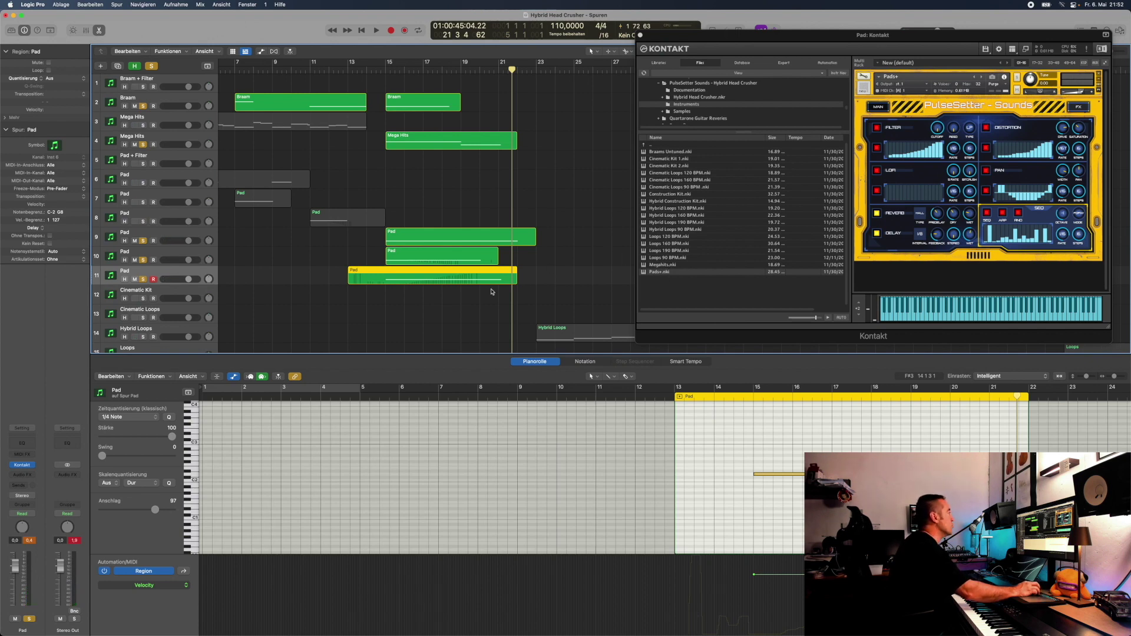
scroll(157, 224, down, 4)
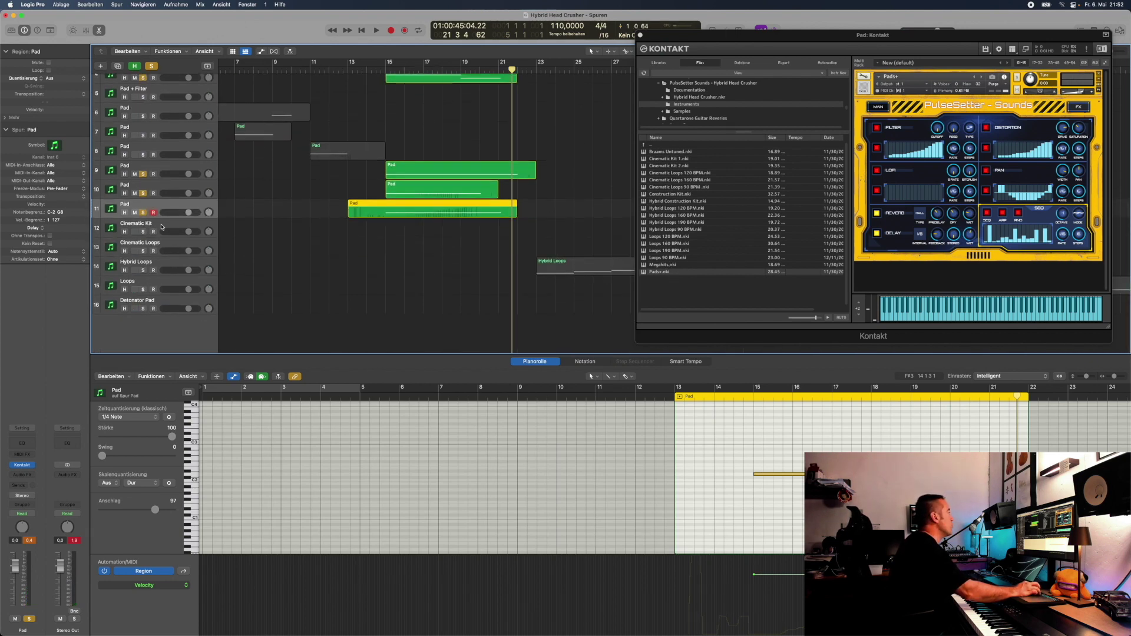
click(162, 226)
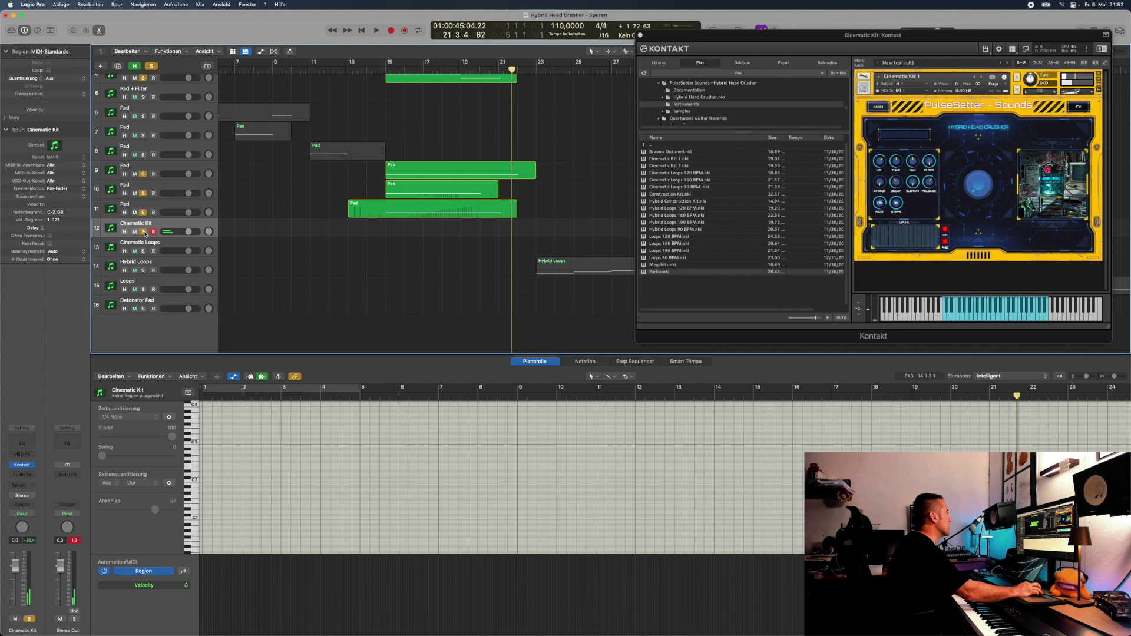
Clear all track solos and pick Cinematic Kit 2 in Kontakt's library
click(152, 67)
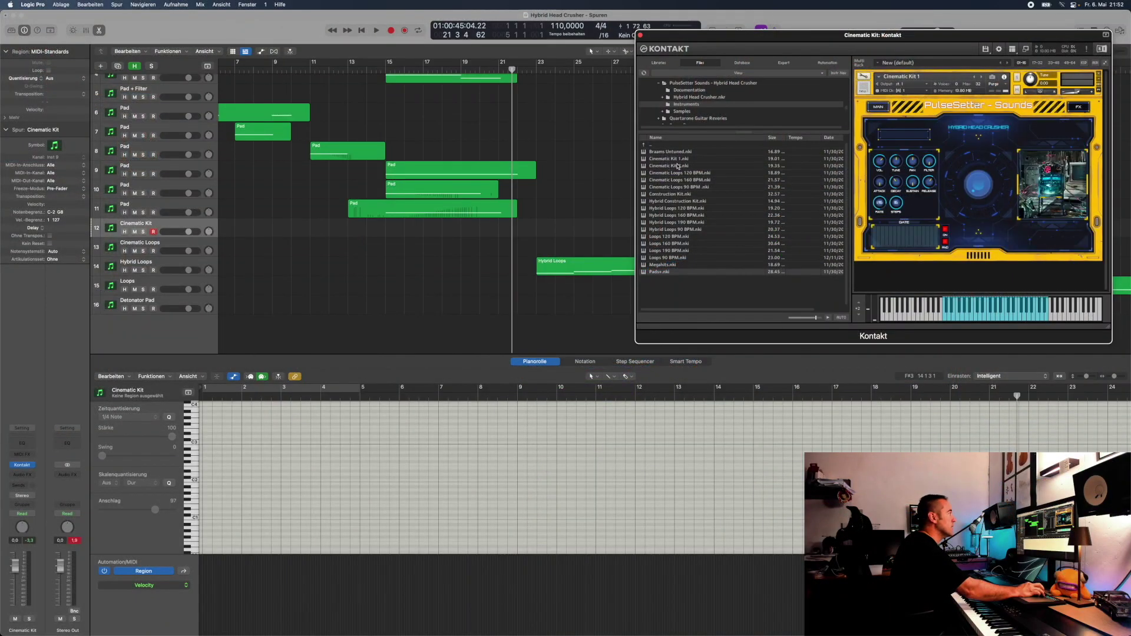
click(678, 166)
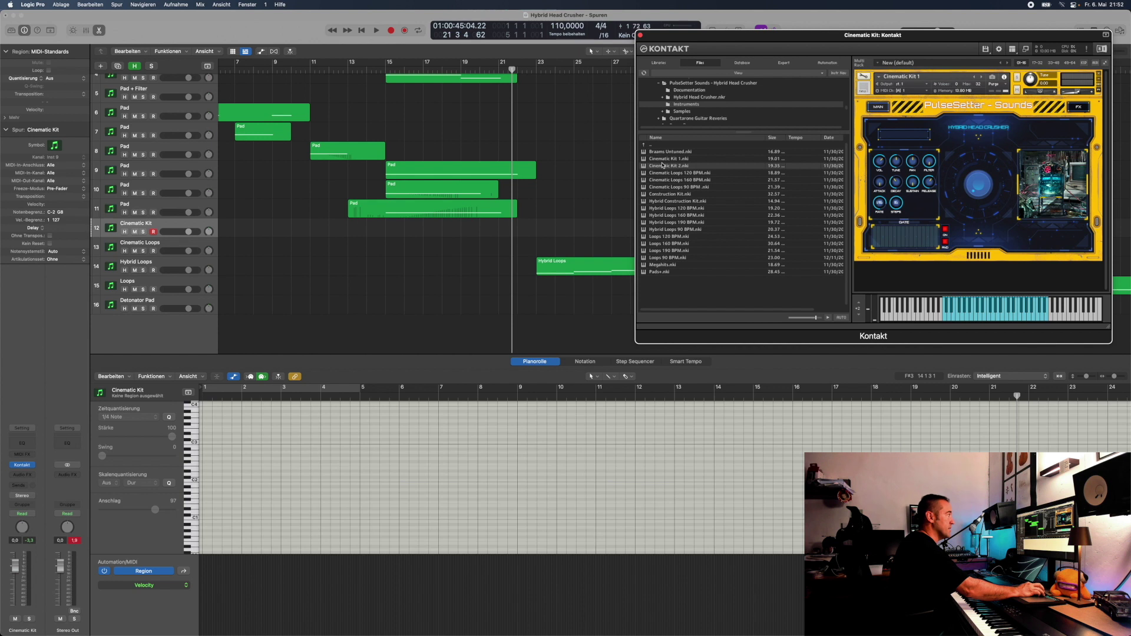
Load the Cinematic Loops 120 BPM patch, view the Hybrid Loops notes, then stop and reselect Cinematic Loops
click(703, 174)
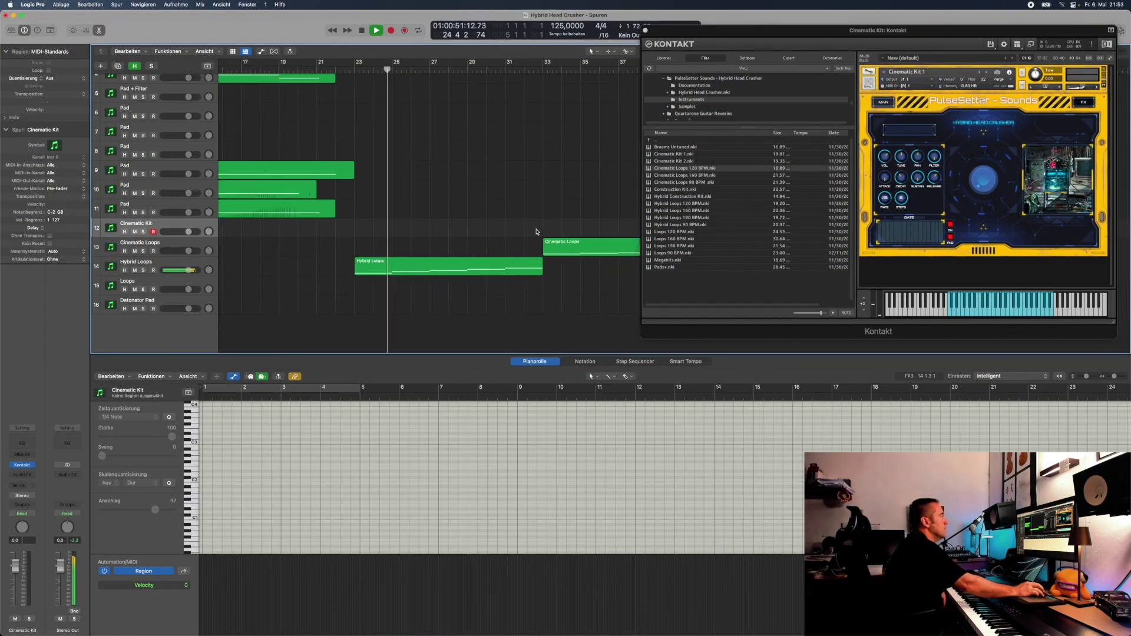
click(164, 265)
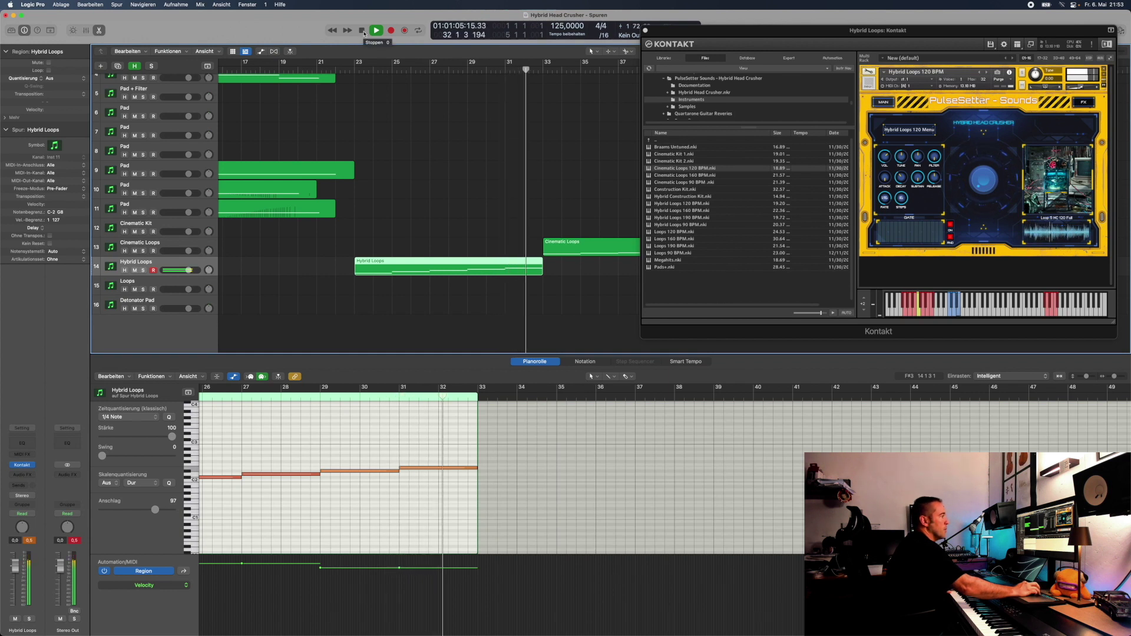
click(363, 31)
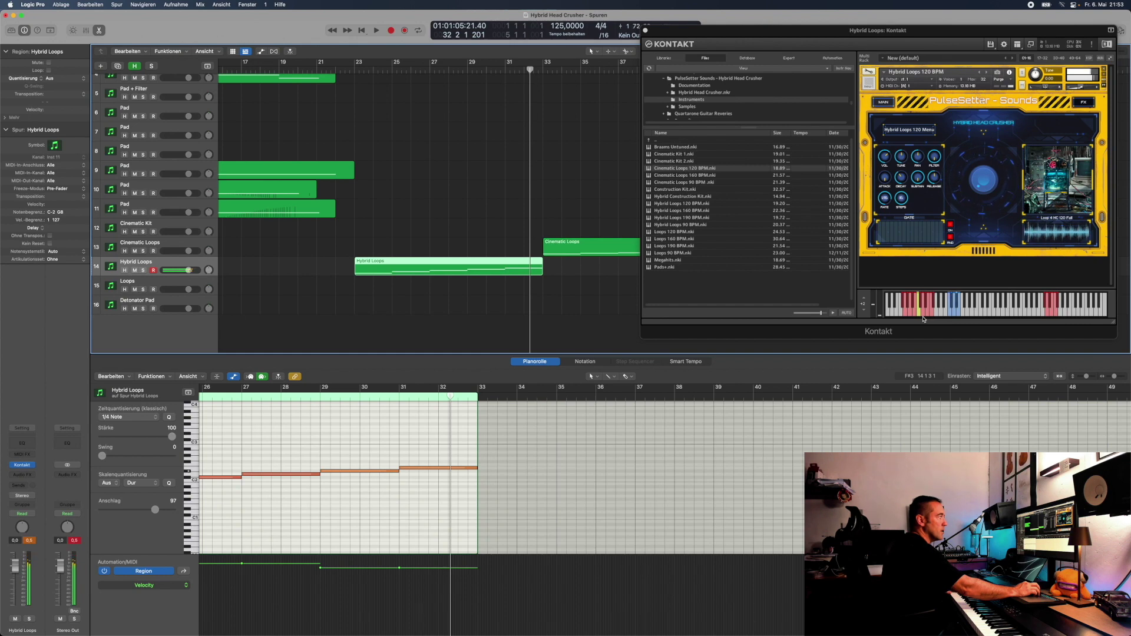
click(168, 247)
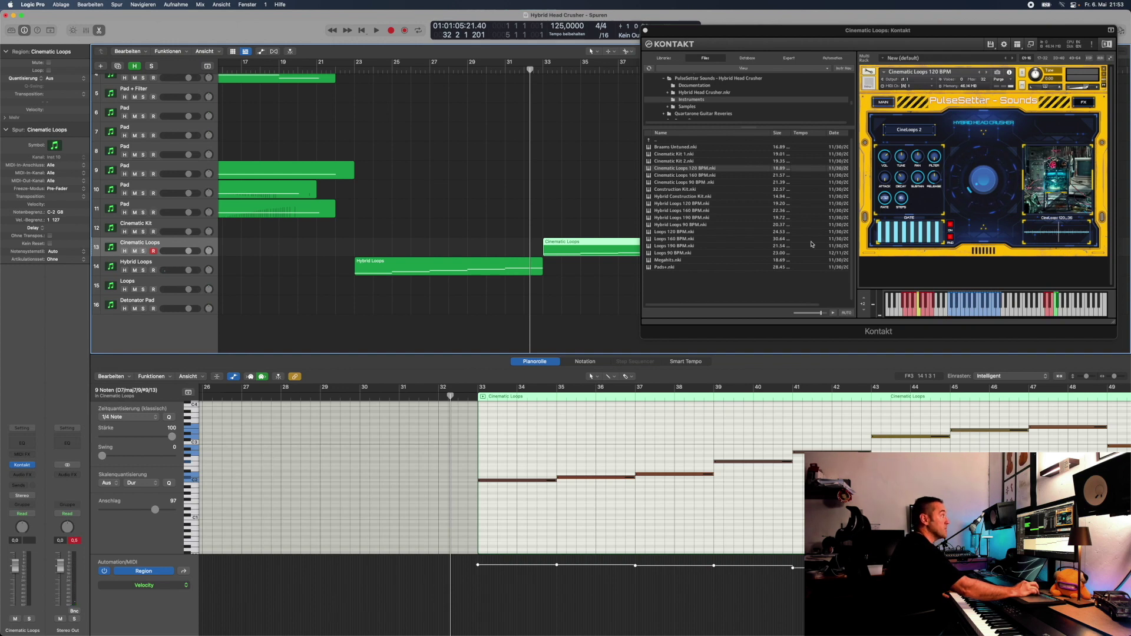
List the CineLoops pattern choices, play the Cinematic Loops region, and move Kontakt lower
click(920, 131)
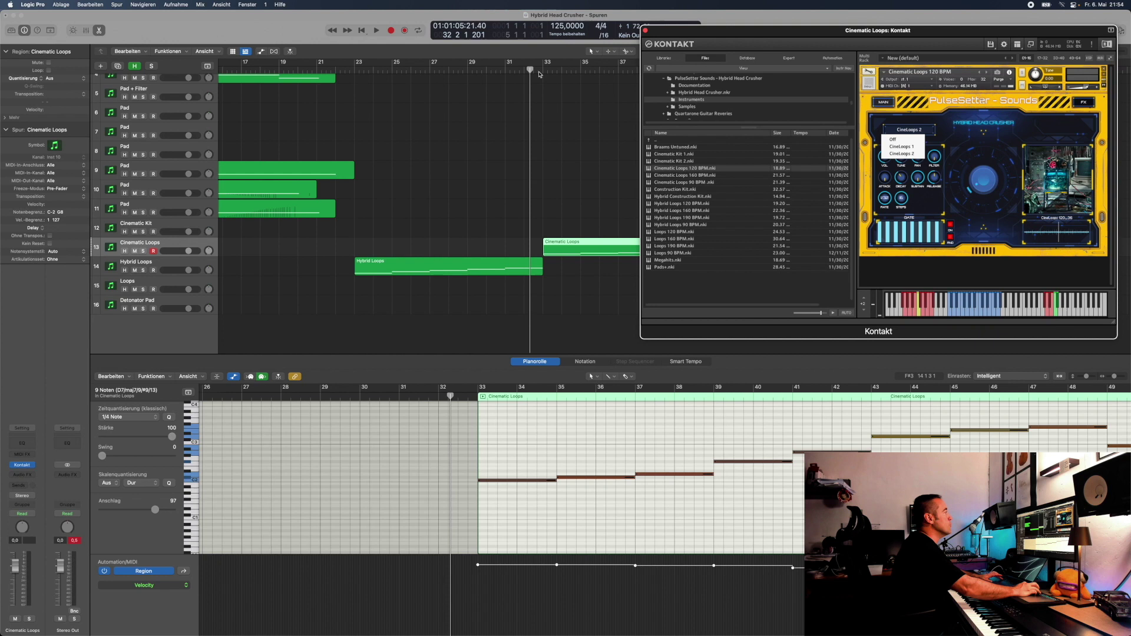
key(space)
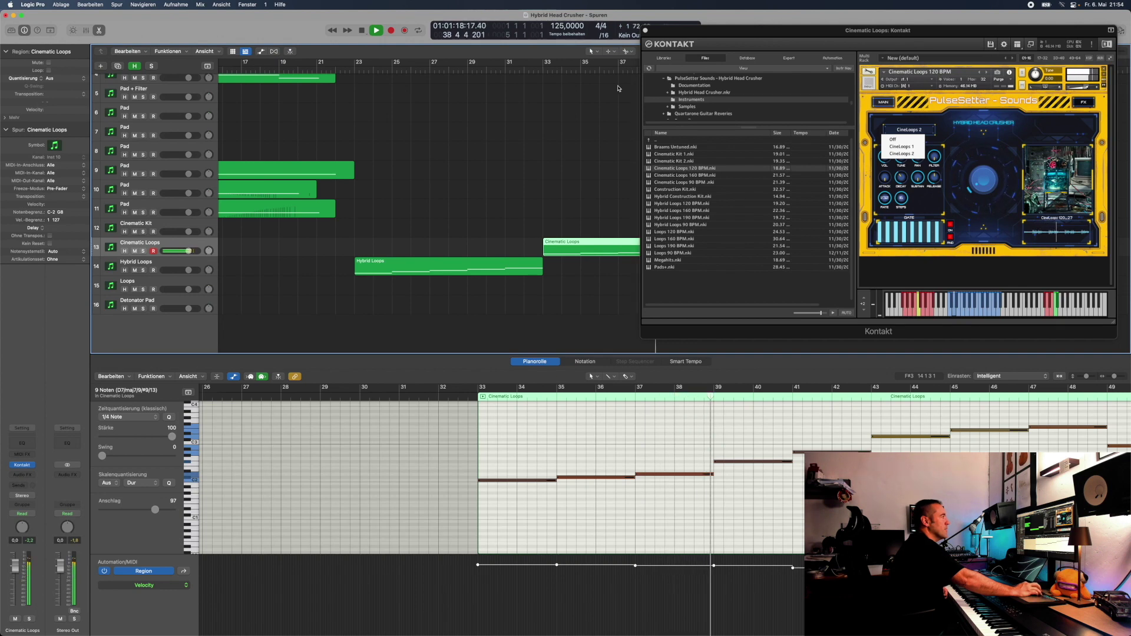
drag(746, 34, 681, 311)
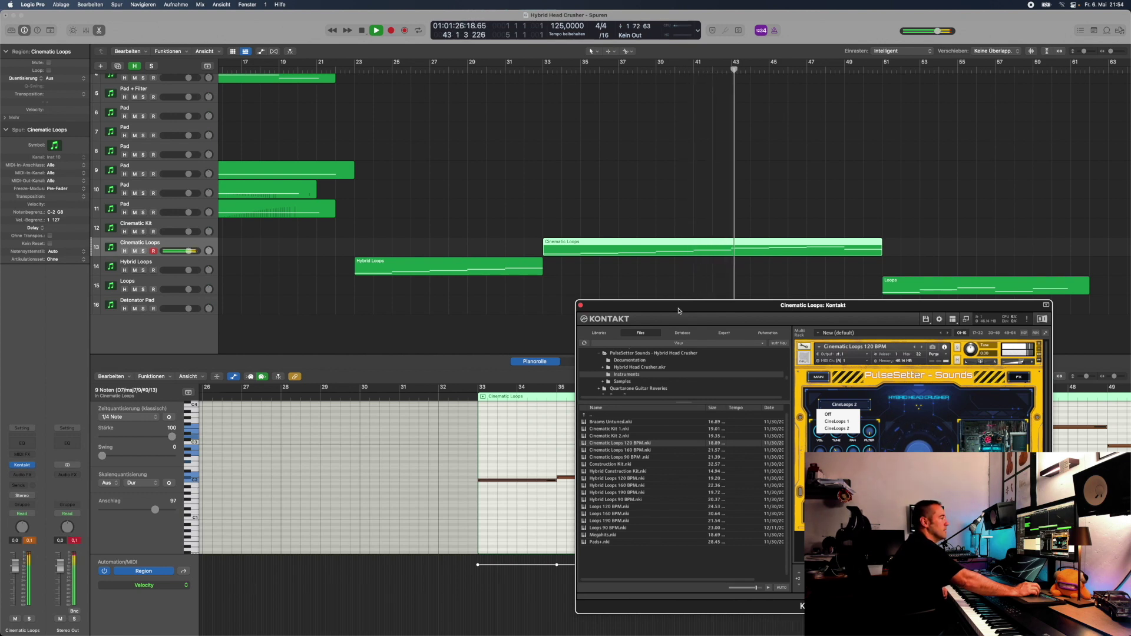
Follow playback into the Loops region and show its Loops 120 BPM patch's effects page
scroll(800, 221, right, 5)
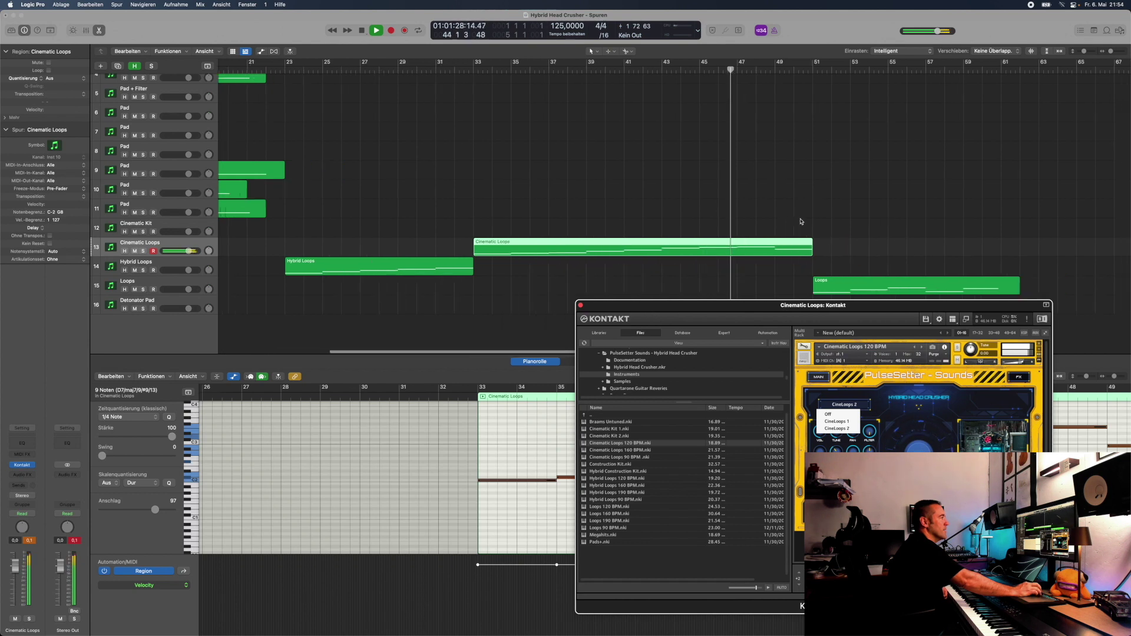
scroll(434, 296, right, 3)
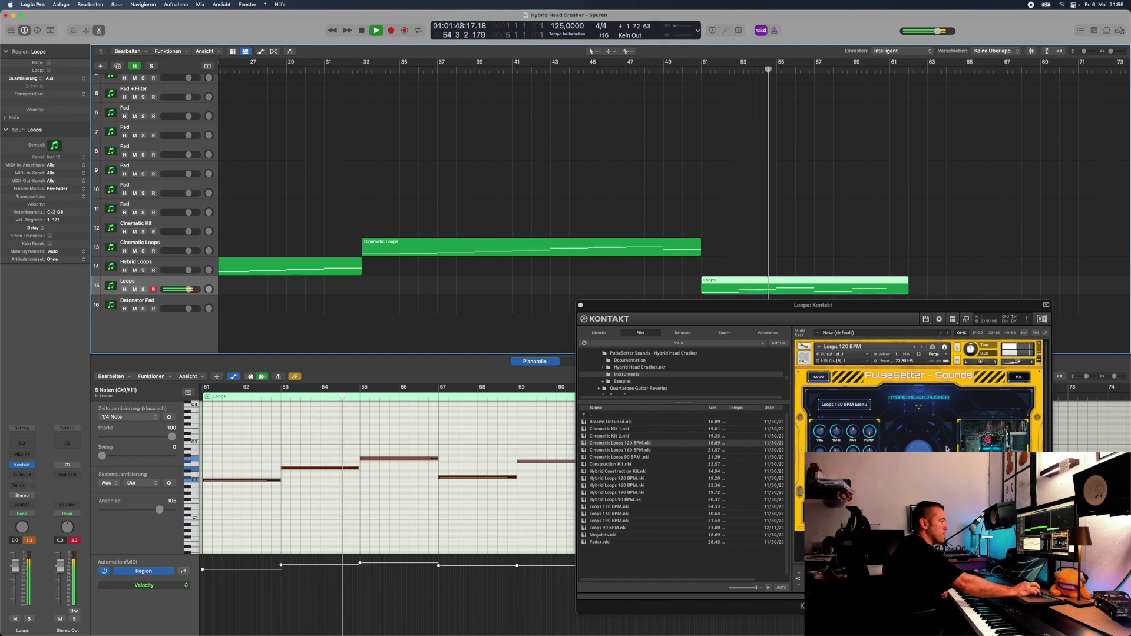
click(912, 417)
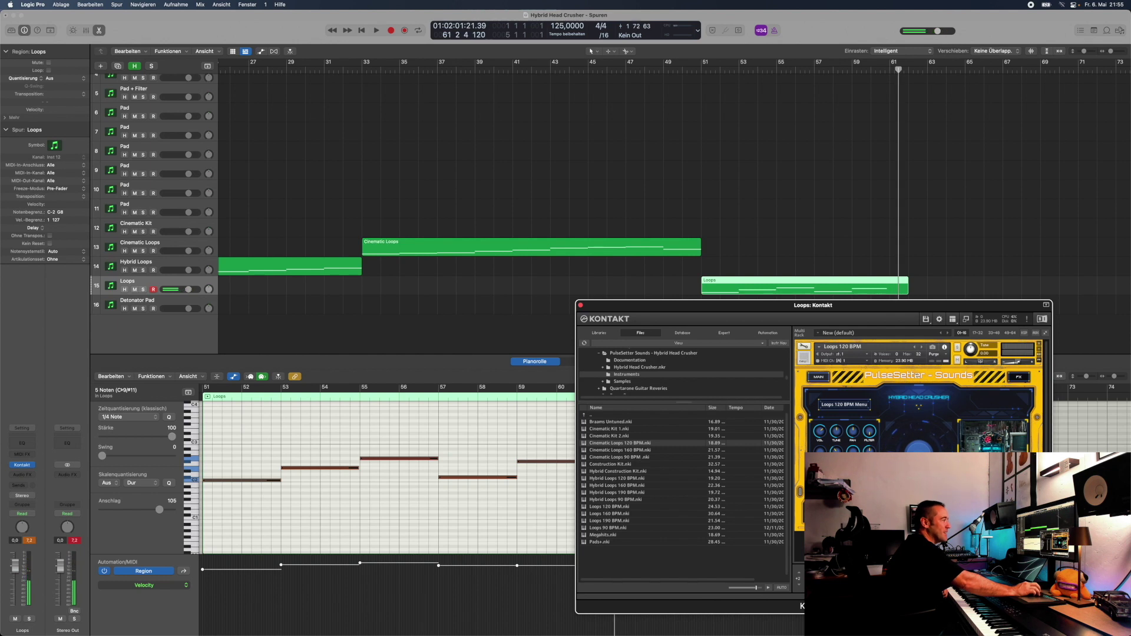
click(1019, 378)
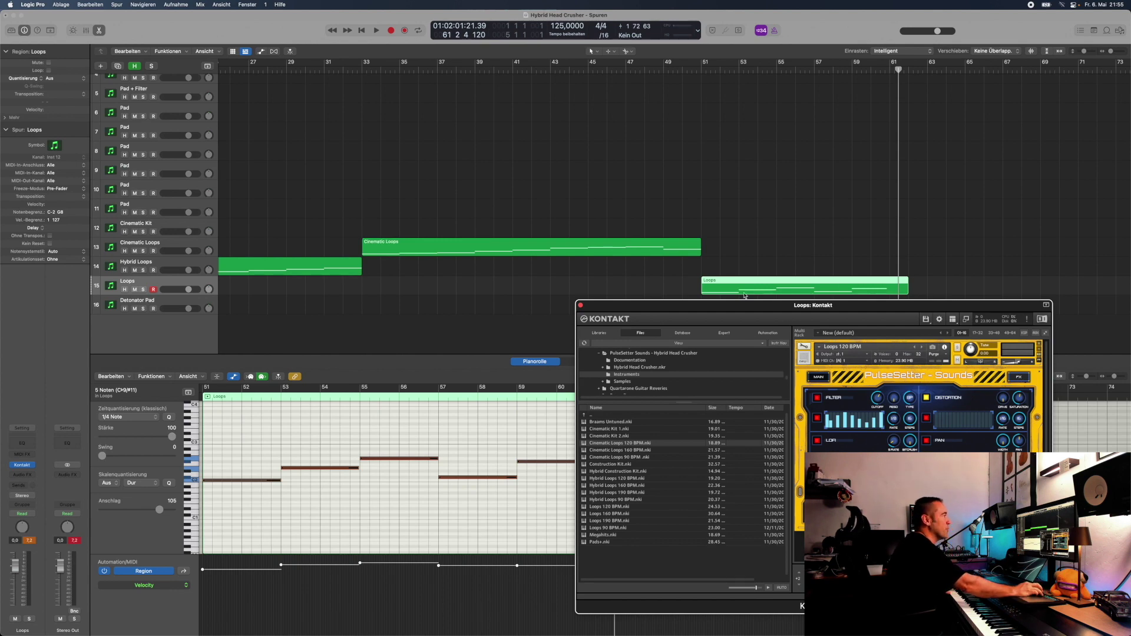
Move the Kontakt instrument window back up the screen
drag(741, 308, 753, 113)
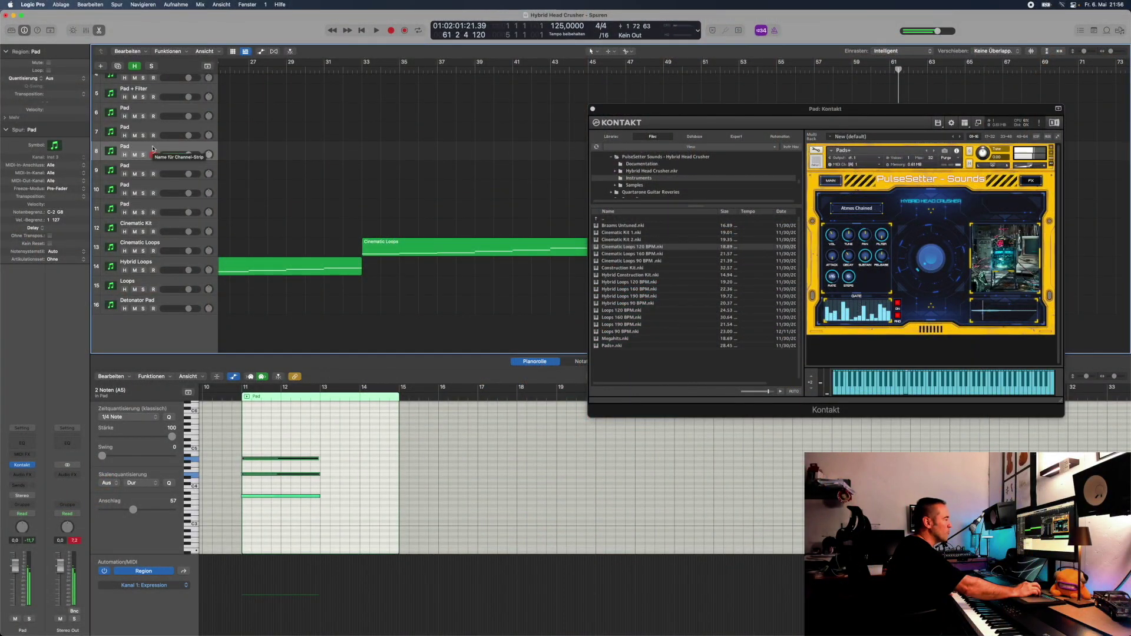
Select the next Pad track and show its Bending Shadows patch's effects page
click(172, 168)
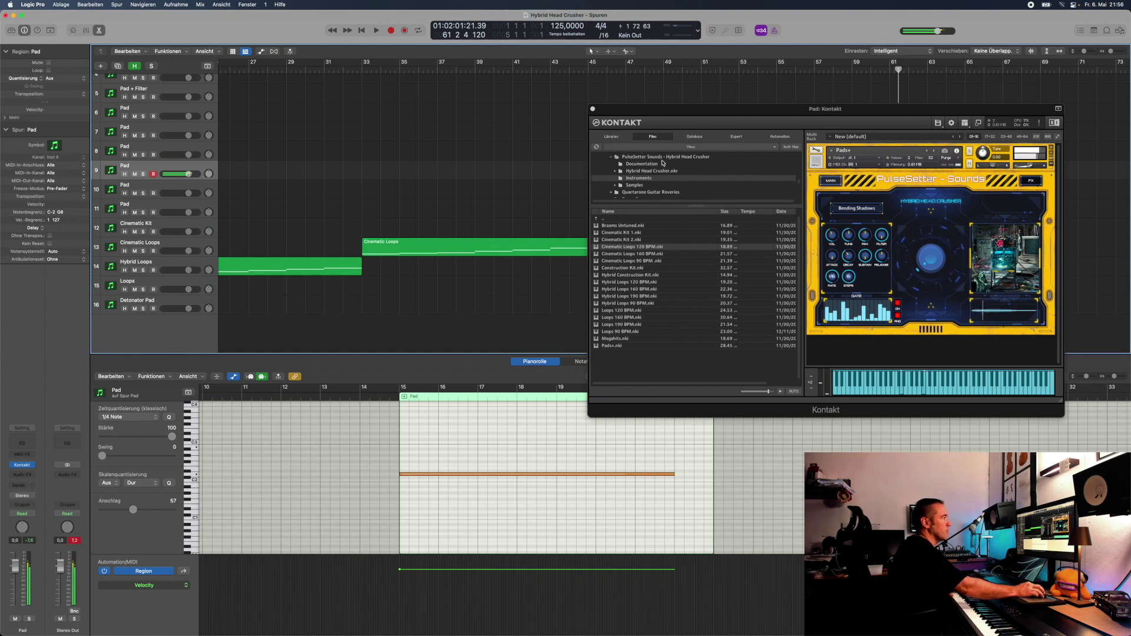
click(1036, 182)
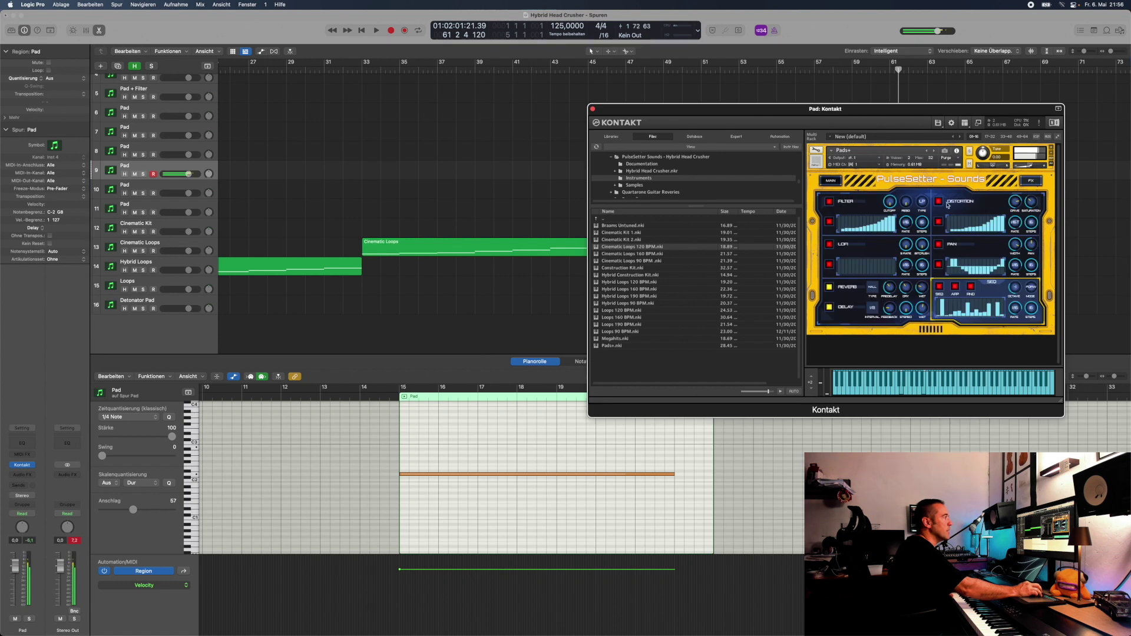